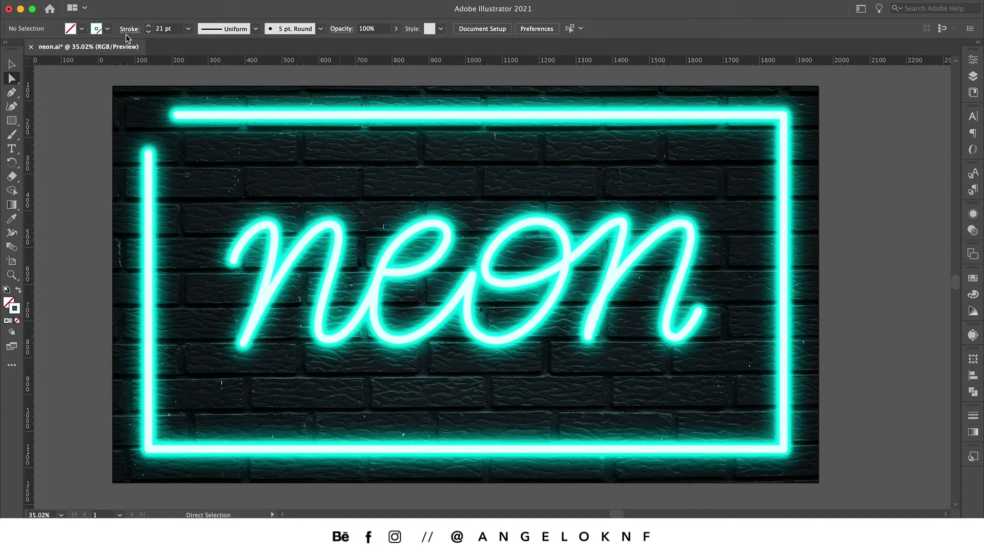
Create a new 1920 x 1080 px document in RGB Color mode.
click(94, 1)
click(110, 8)
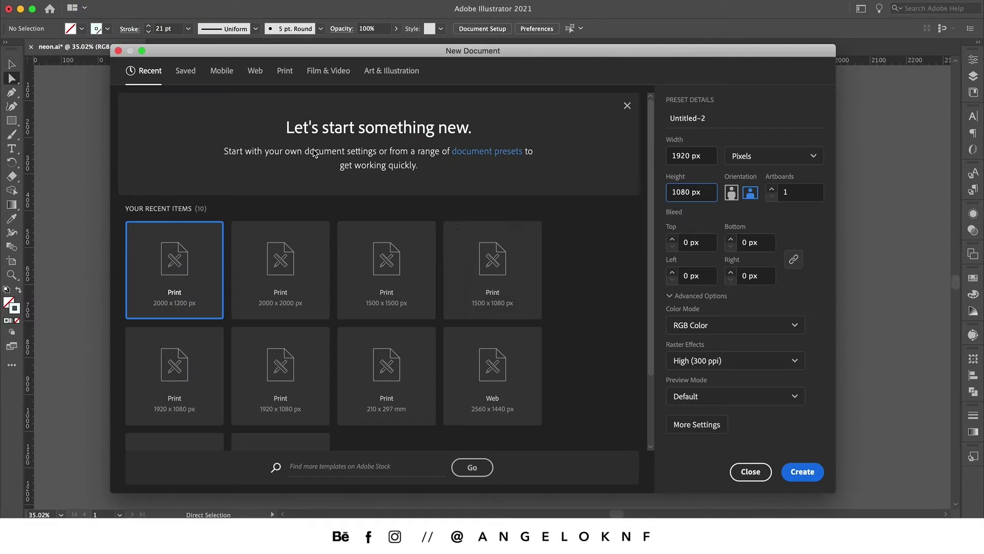
click(792, 327)
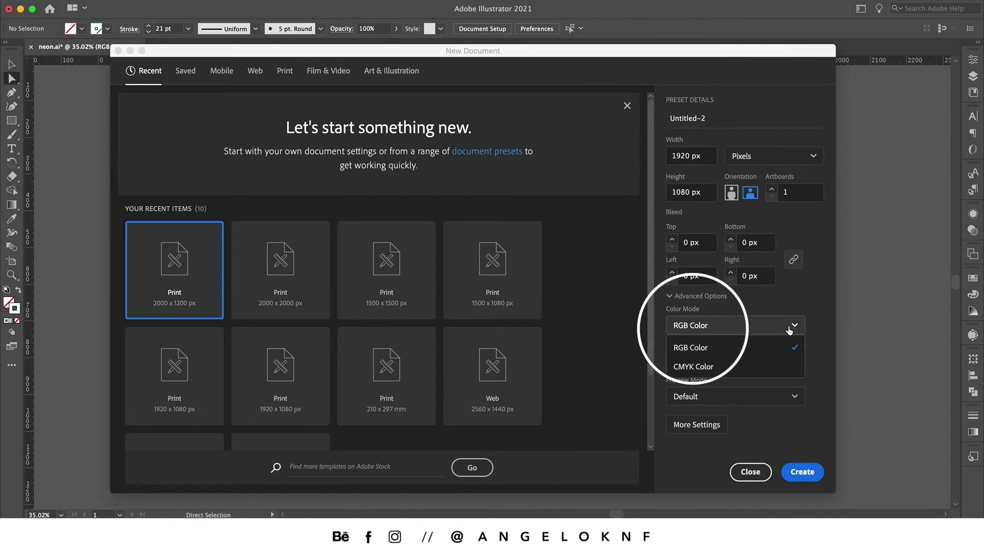
click(754, 350)
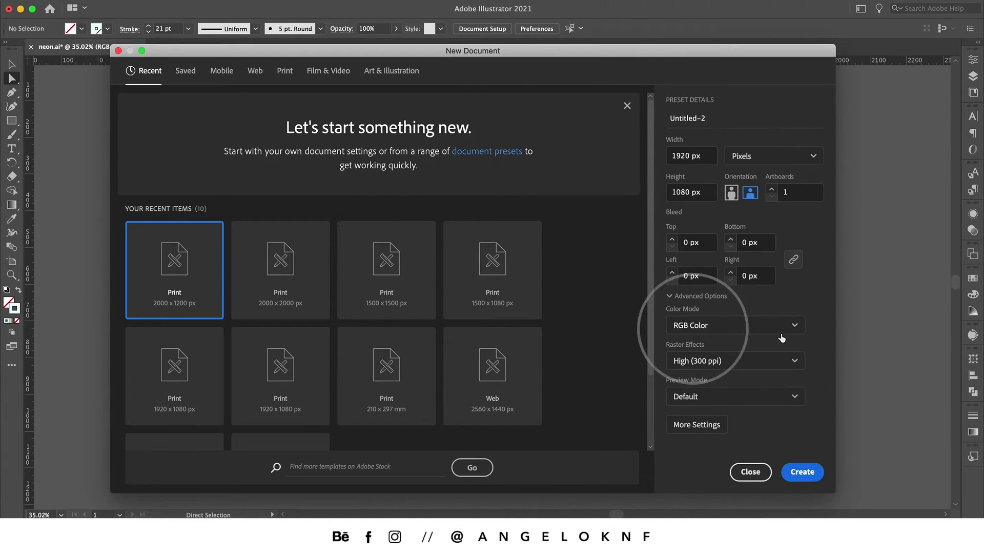
click(803, 471)
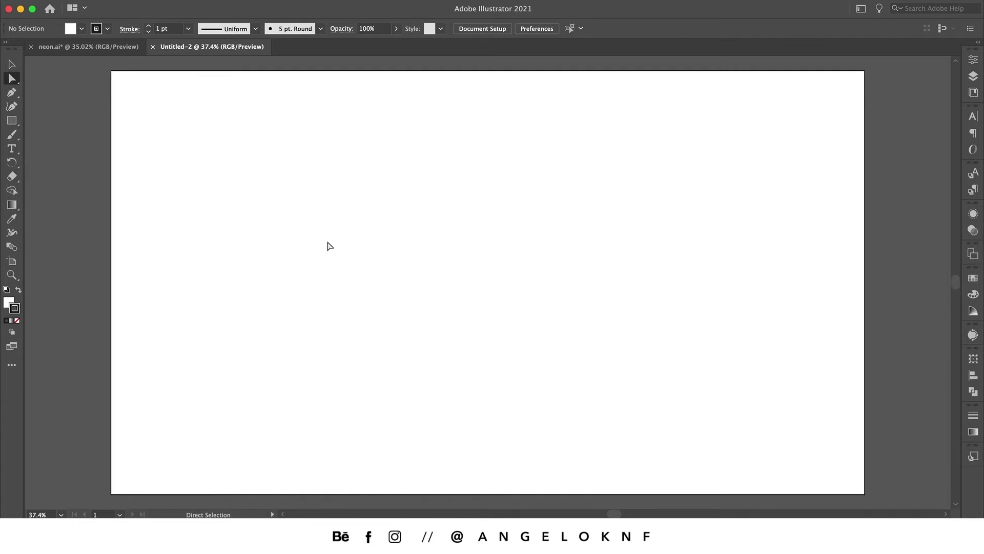
Place neon photo.jpg over the artboard and trace the opening arc of the first n with the Pen tool.
drag(652, 418, 479, 272)
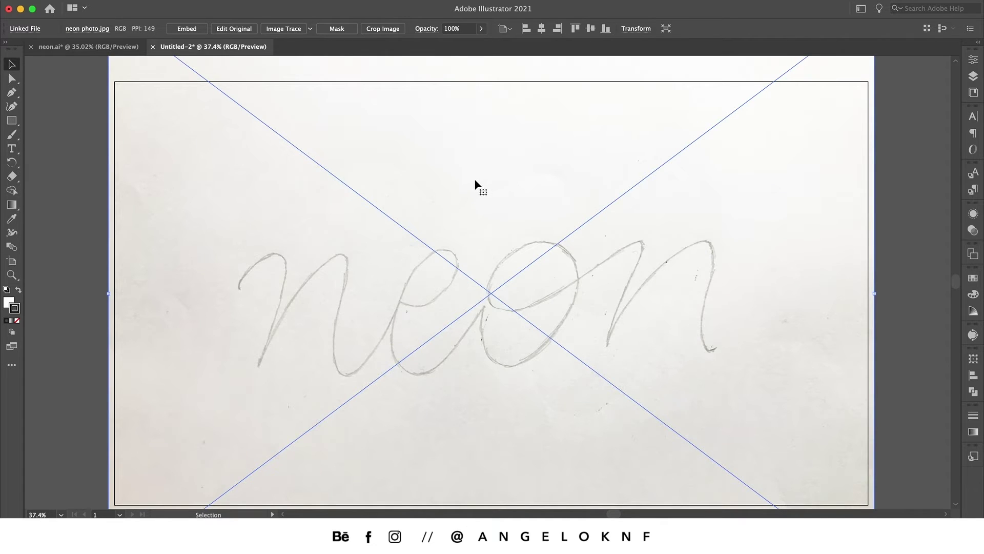
click(18, 94)
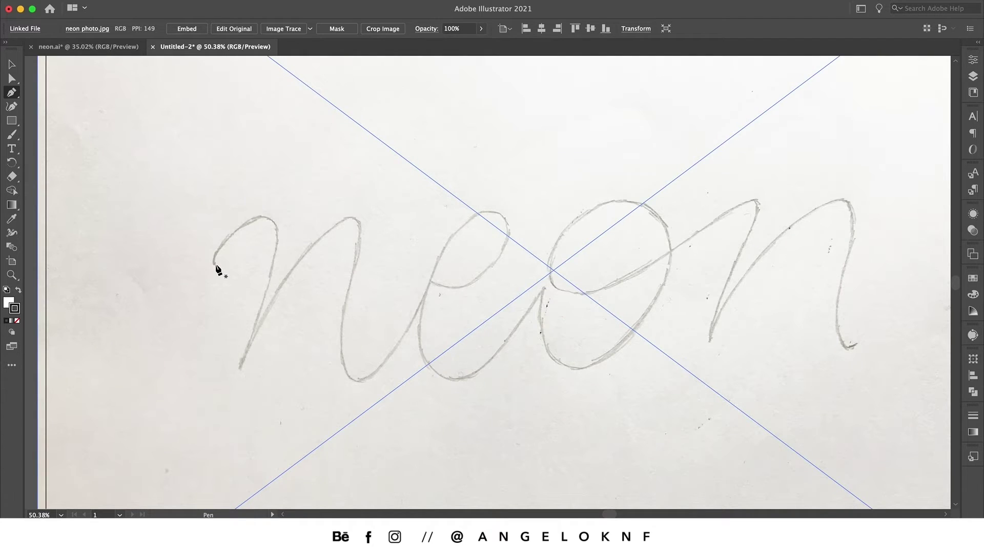
drag(214, 265, 213, 257)
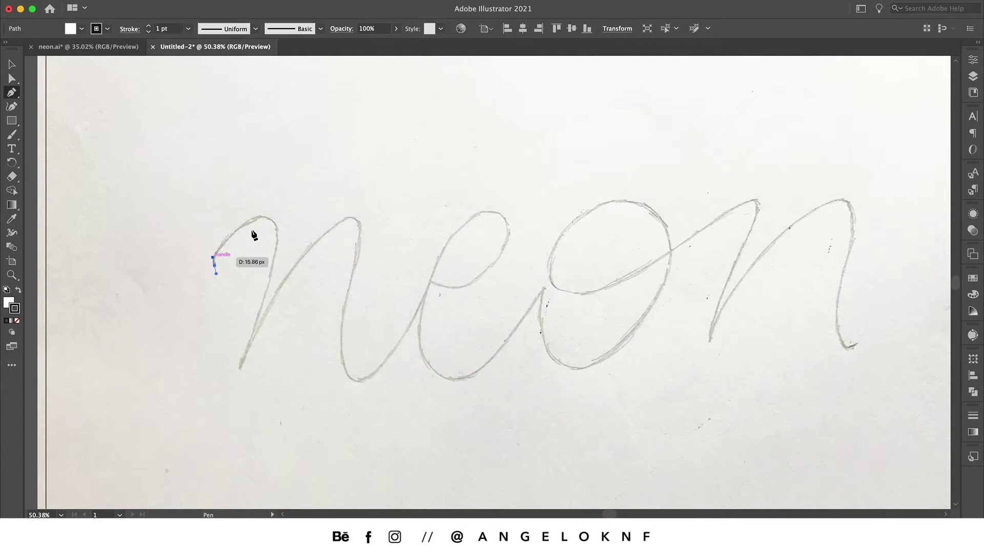
drag(284, 219, 284, 217)
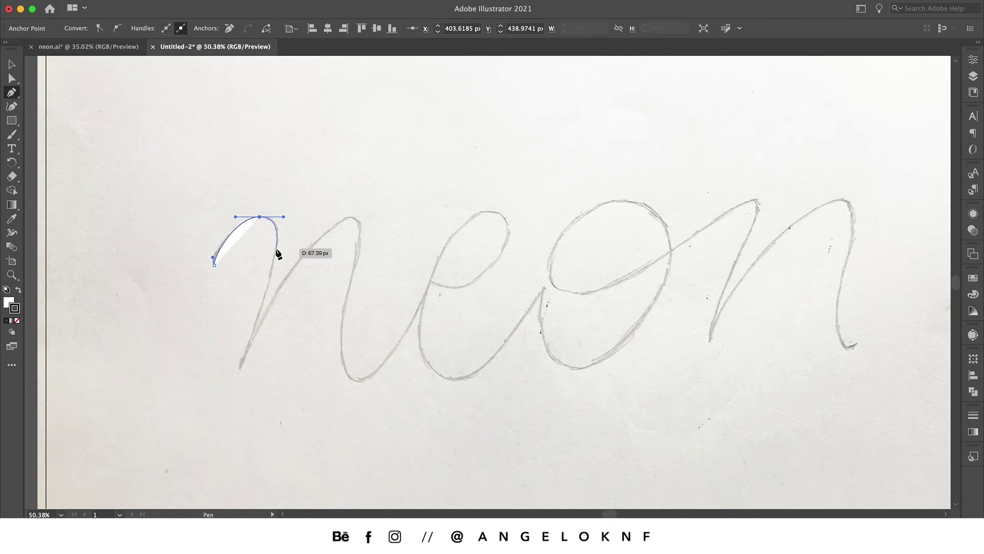
Set the traced path's fill to none and make its stroke the active color.
click(11, 302)
click(17, 321)
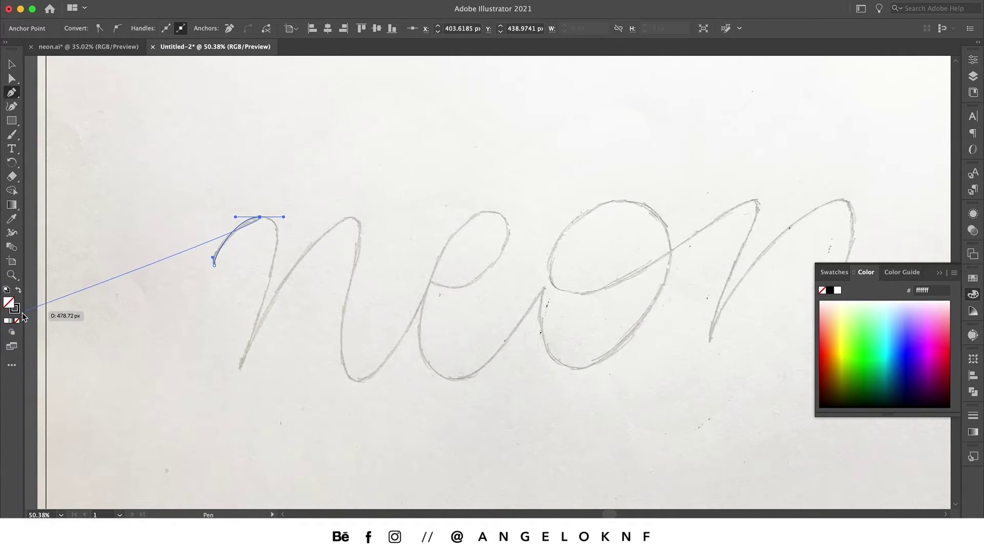
click(18, 311)
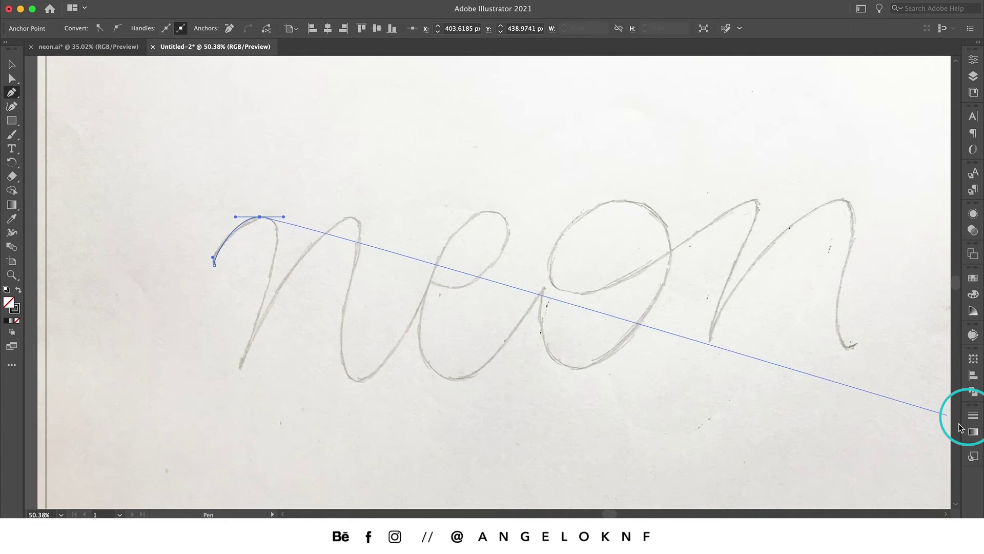
Set the path's stroke weight to 20 pt with a round cap and round corners.
click(973, 416)
click(867, 409)
click(867, 410)
click(867, 409)
click(868, 410)
click(868, 410)
click(867, 409)
click(868, 410)
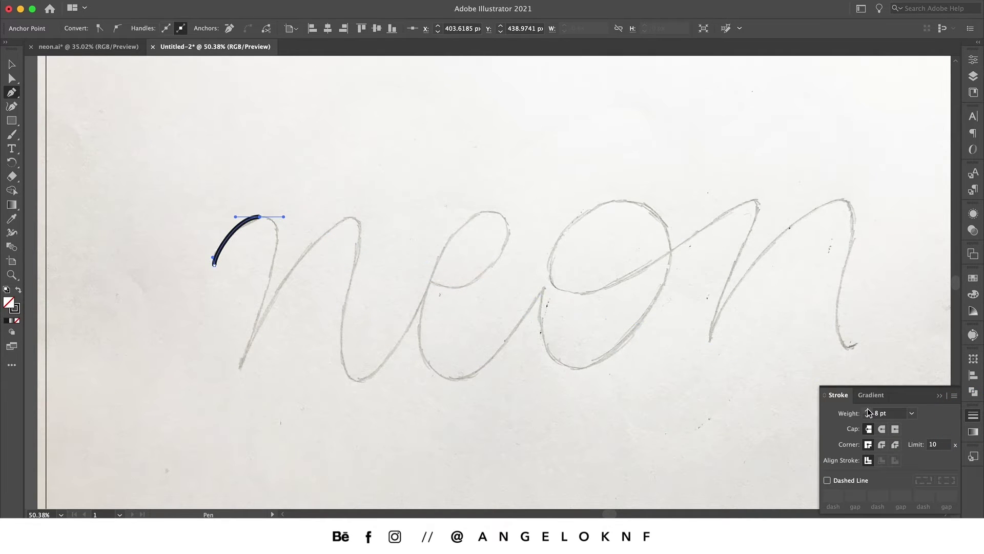
click(868, 411)
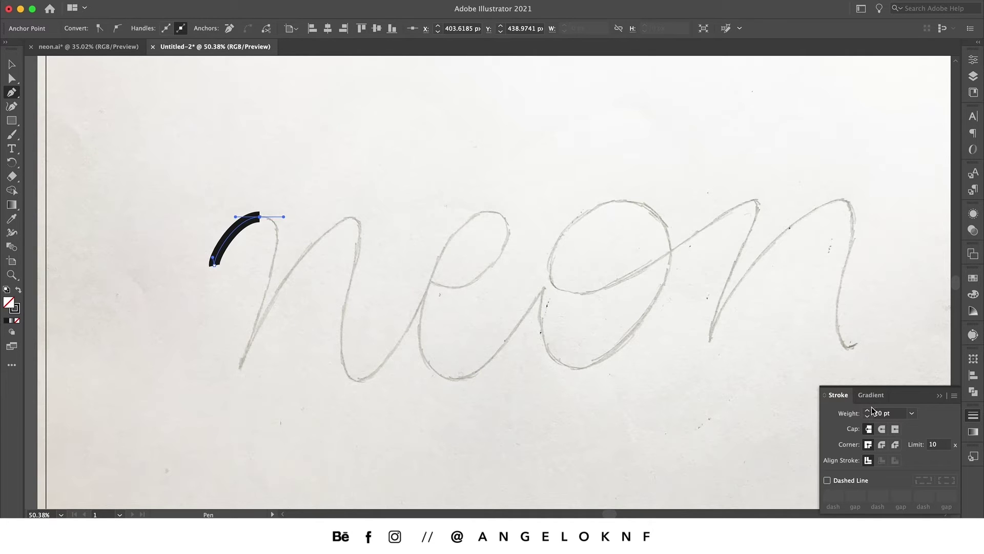
click(882, 446)
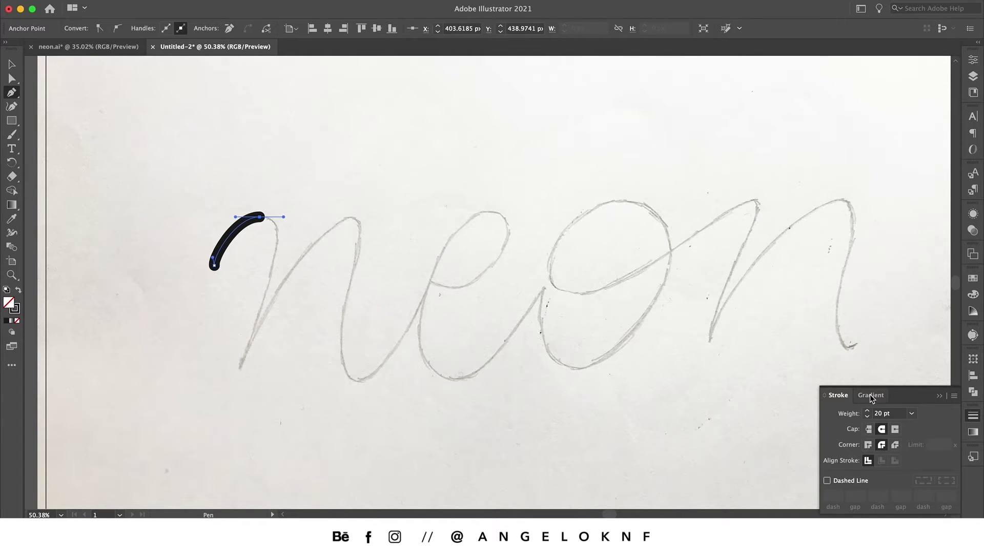
Extend the path down the stem of the first n and end it there.
mouse_move(243, 360)
mouse_down()
mouse_move(199, 467)
mouse_move(221, 420)
mouse_up()
super+click(407, 289)
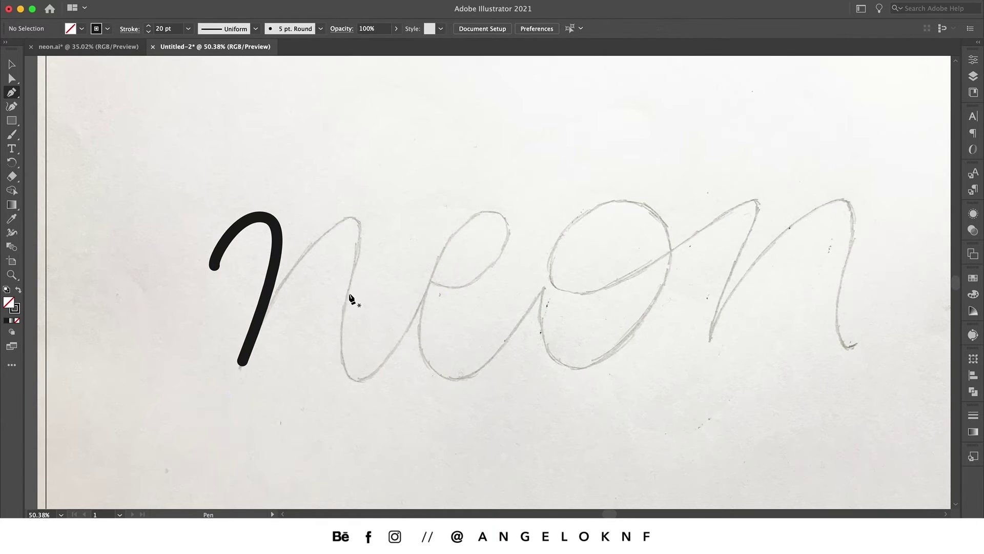
Lock the linked sketch image in Layer 1 and select the traced path.
click(973, 77)
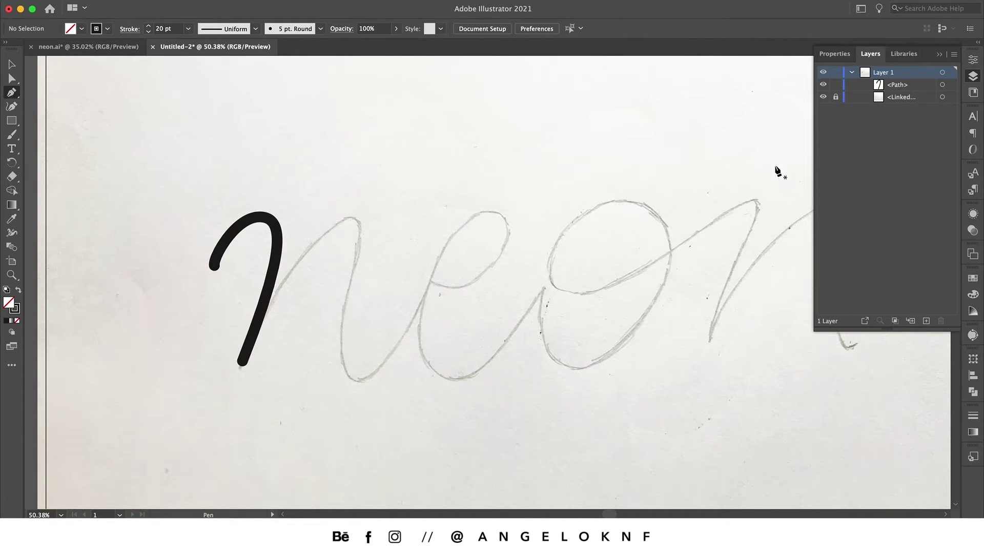
click(951, 85)
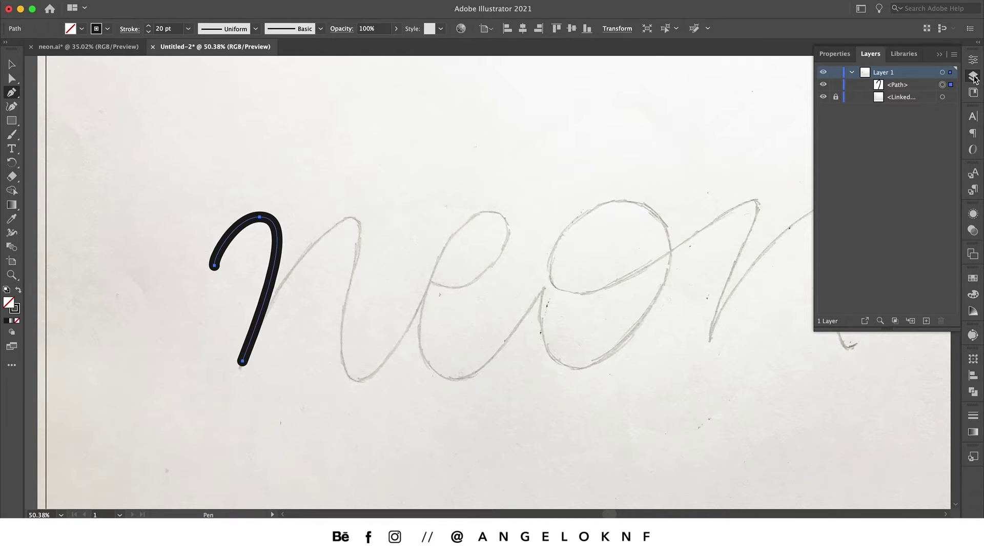
click(972, 78)
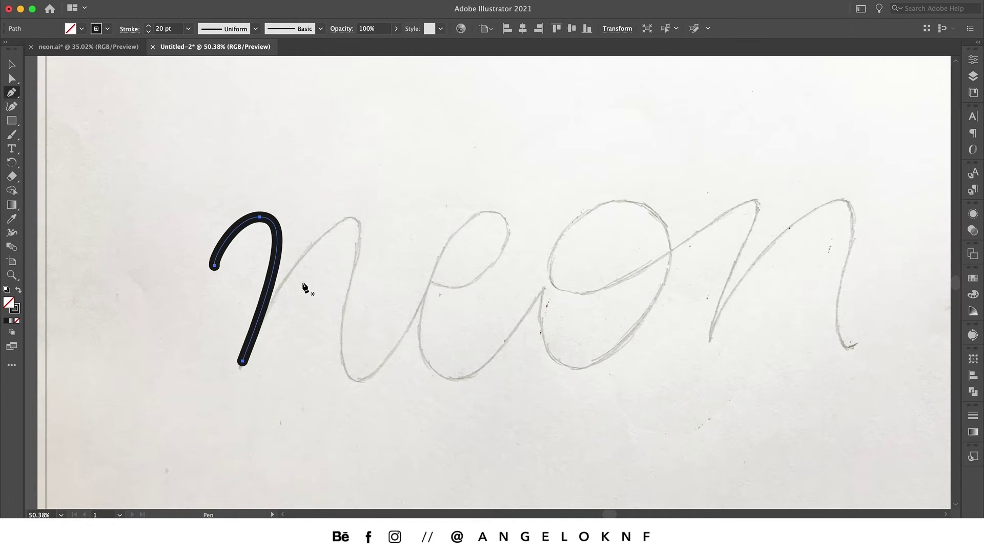
Continue the path from the stem's foot through the first n's second arch, ending where the e's loop begins.
click(244, 360)
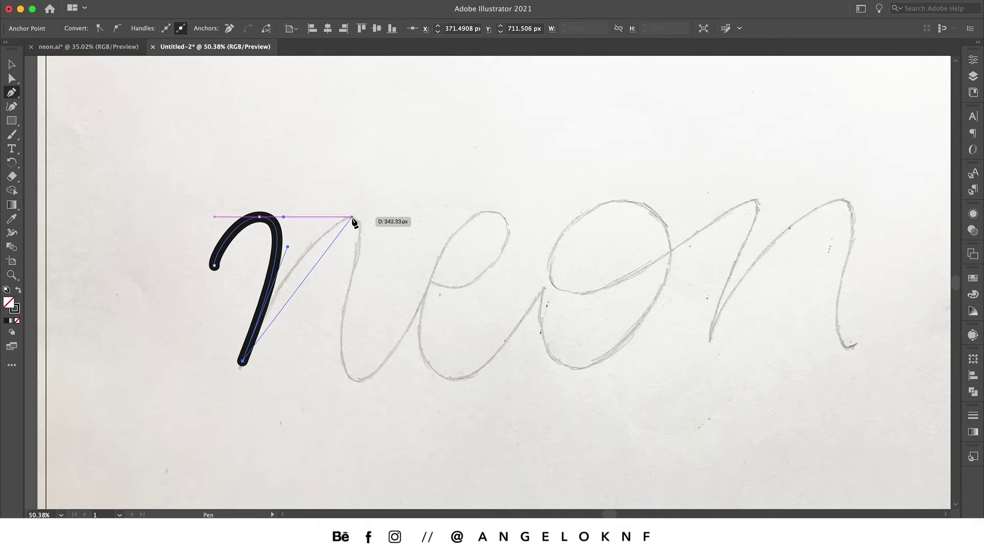
drag(353, 218, 403, 219)
click(347, 371)
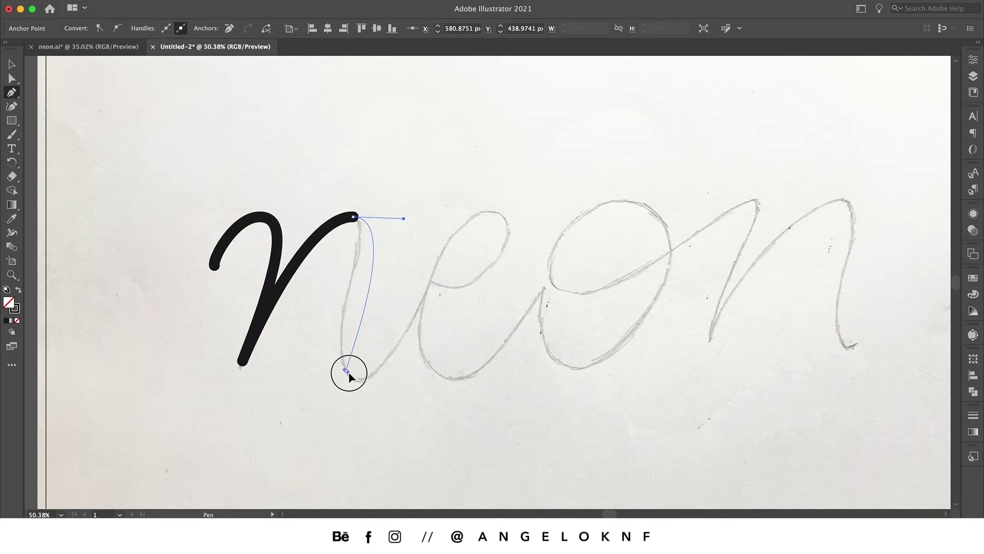
drag(348, 377, 375, 417)
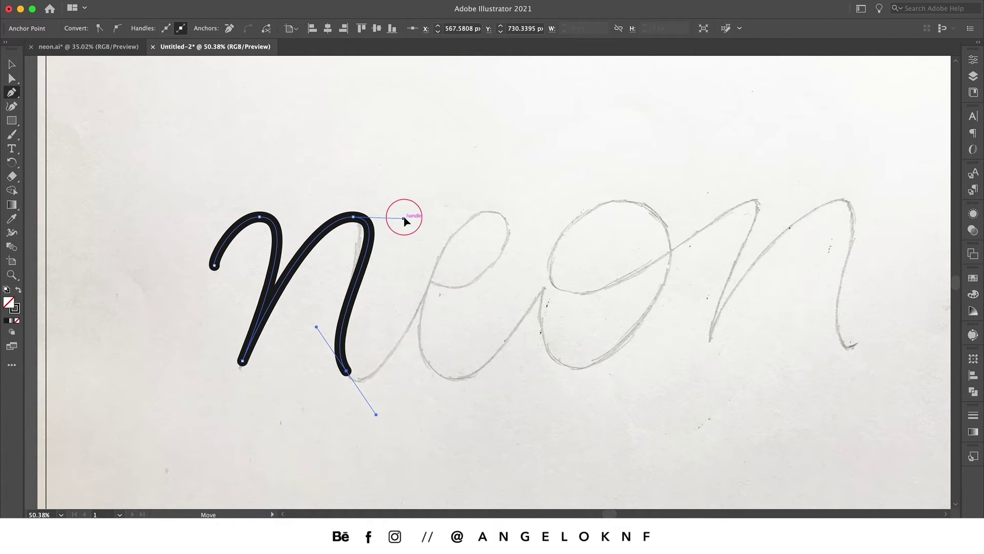
drag(404, 219, 399, 216)
click(432, 275)
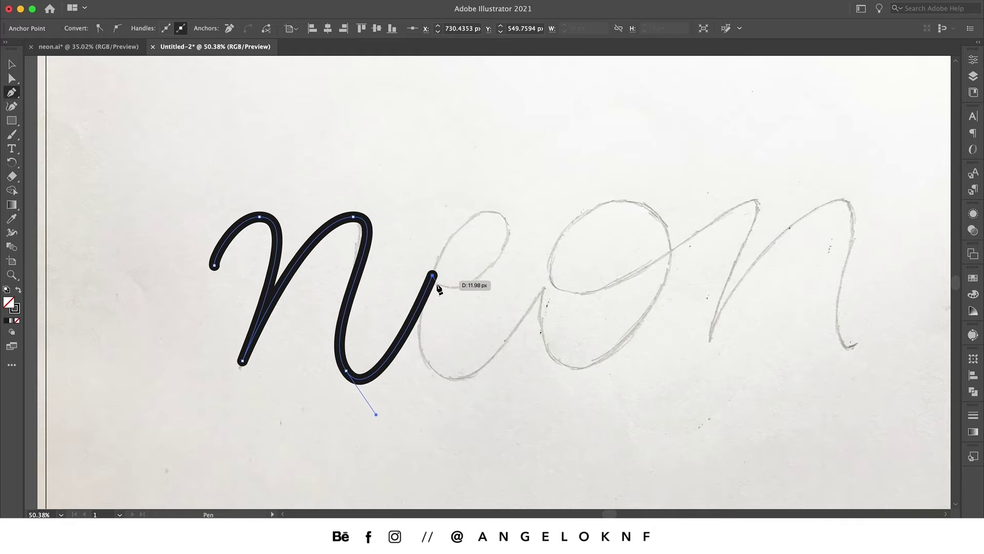
key(super+z)
click(429, 282)
Trace the e's upper loop and lower bowl, ending at the connection to the o.
drag(498, 257, 530, 210)
drag(453, 231, 427, 274)
mouse_move(451, 380)
mouse_down()
mouse_move(513, 389)
mouse_move(497, 383)
mouse_up()
click(544, 286)
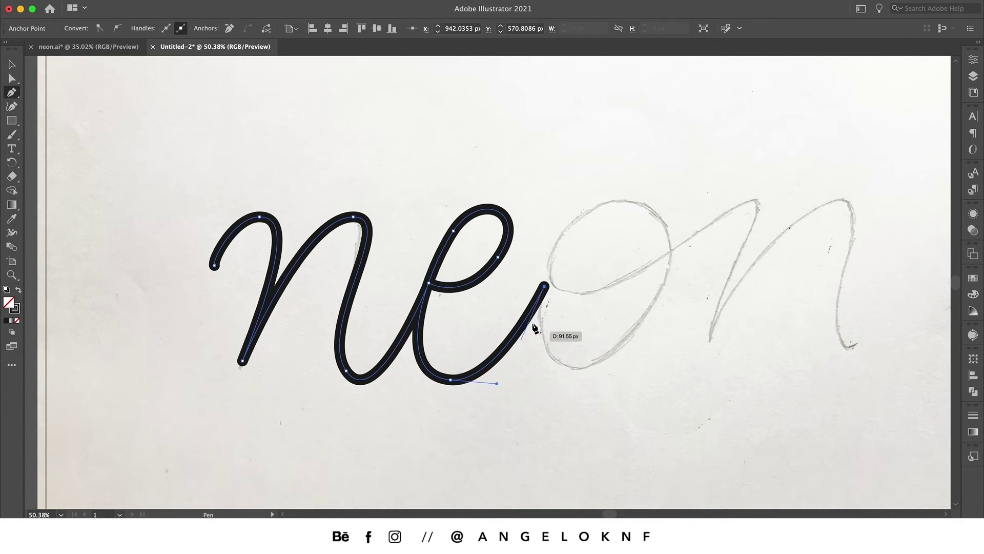
Trace the o with smooth curves around its base, top and inner loop.
drag(571, 368, 620, 371)
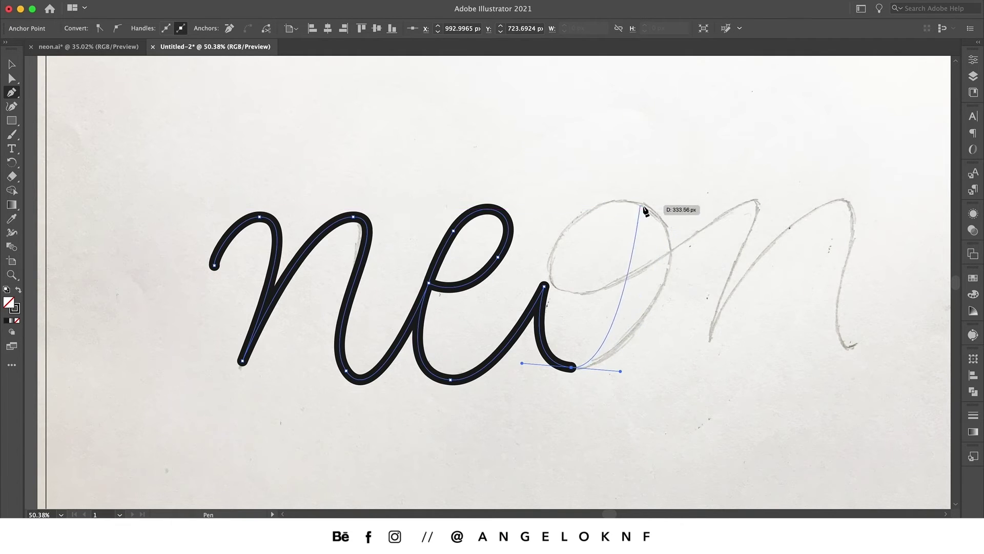
drag(644, 206, 577, 168)
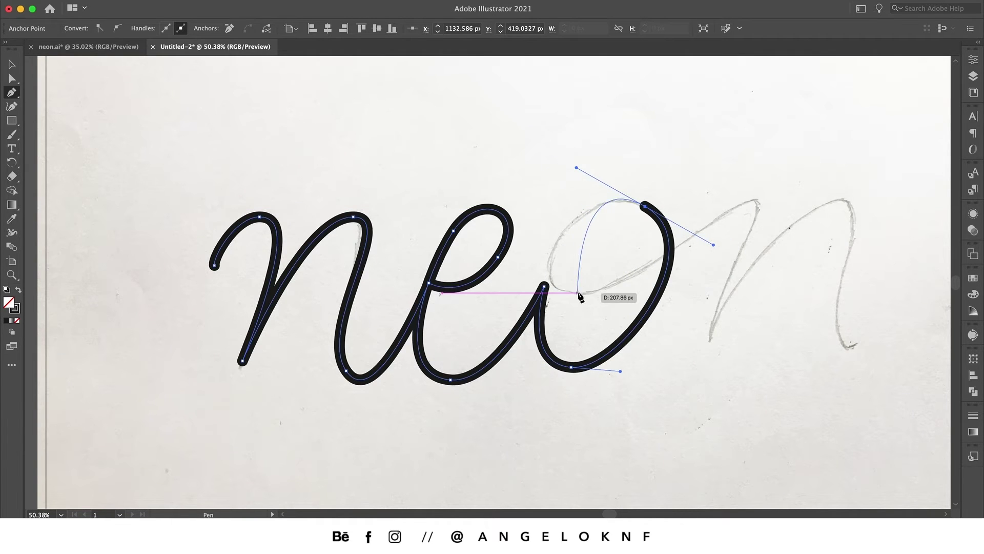
drag(579, 294, 647, 287)
Trace the connecting stroke from the o, then the last n's stem and arch.
drag(753, 199, 783, 205)
mouse_move(710, 340)
mouse_down()
mouse_move(702, 404)
mouse_move(708, 365)
mouse_up()
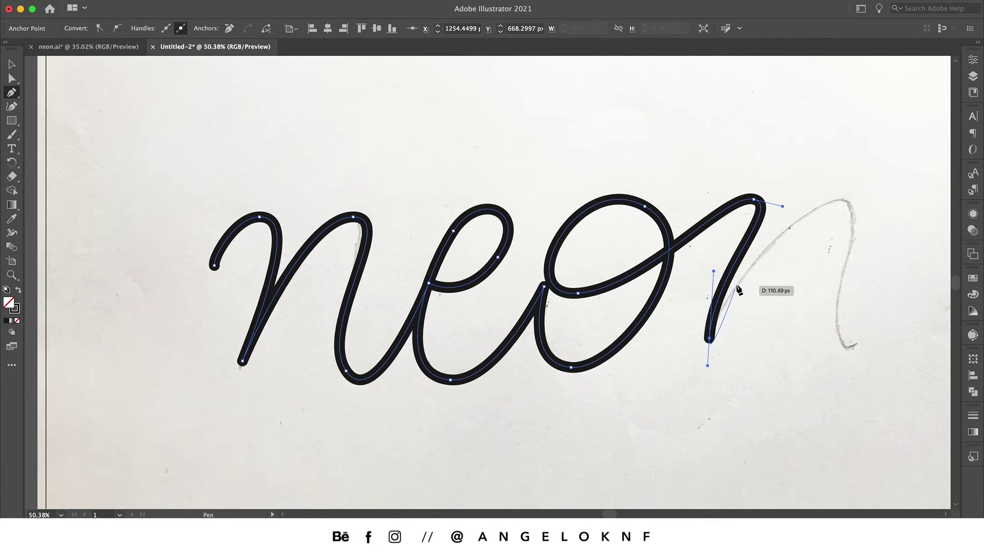
drag(765, 248, 837, 193)
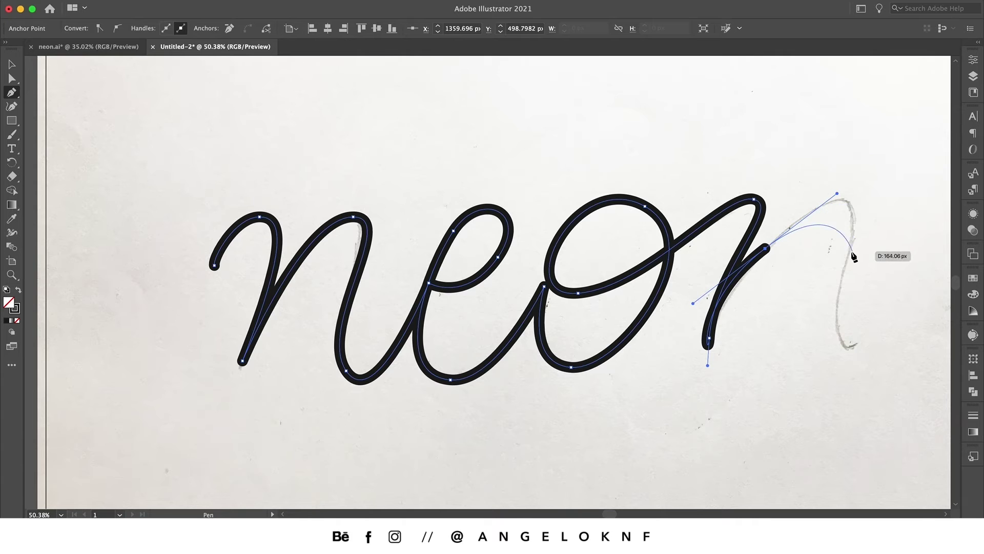
mouse_move(846, 254)
mouse_down()
mouse_move(828, 352)
mouse_move(840, 307)
mouse_move(833, 322)
mouse_up()
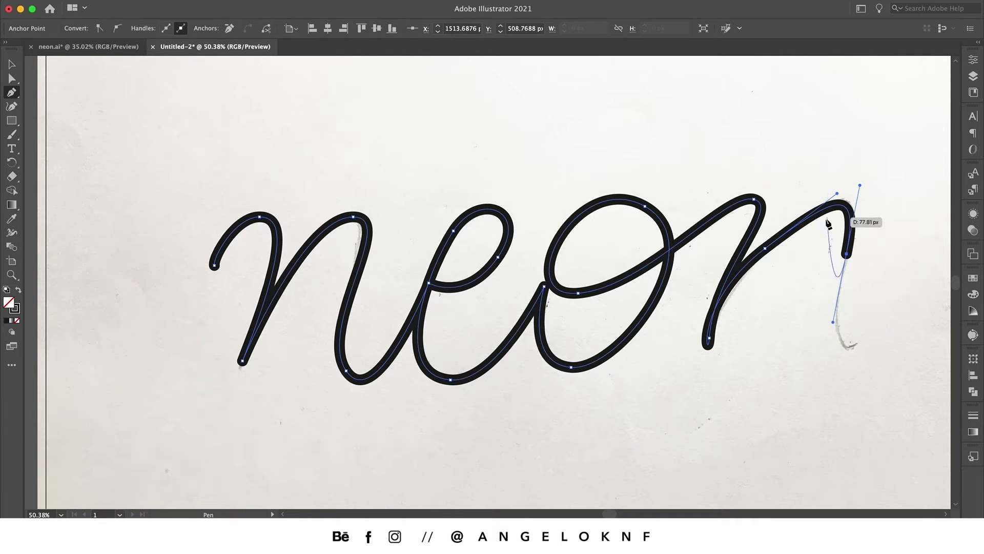
Adjust the curve handles on the last n to smooth its arch and lengthen its stem's foot.
drag(837, 193, 817, 193)
drag(765, 248, 764, 248)
drag(707, 365, 705, 382)
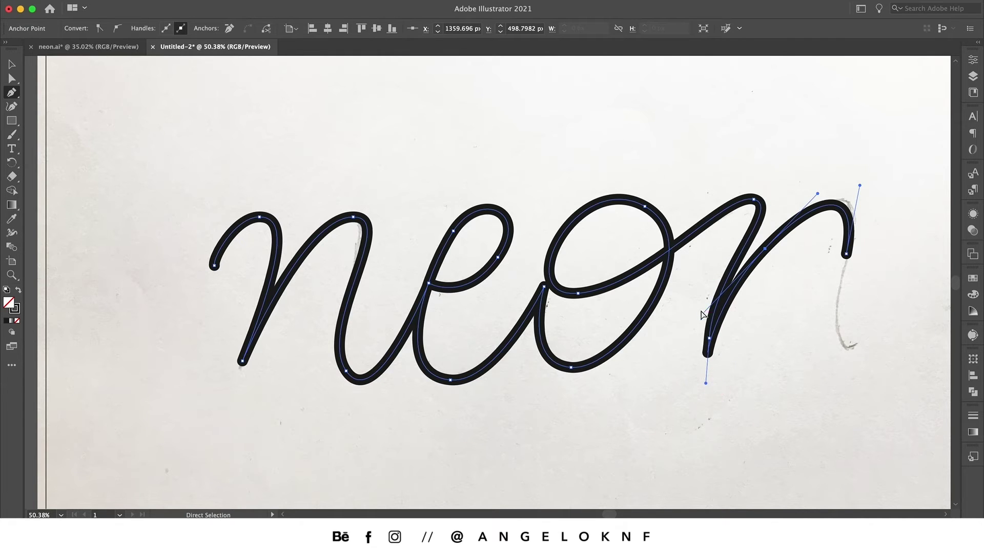
drag(703, 312, 688, 323)
Finish the last n with its final downstroke and a short upward-curving tail, and end the path.
mouse_move(846, 254)
mouse_down()
mouse_move(834, 347)
mouse_move(868, 340)
mouse_move(839, 380)
mouse_up()
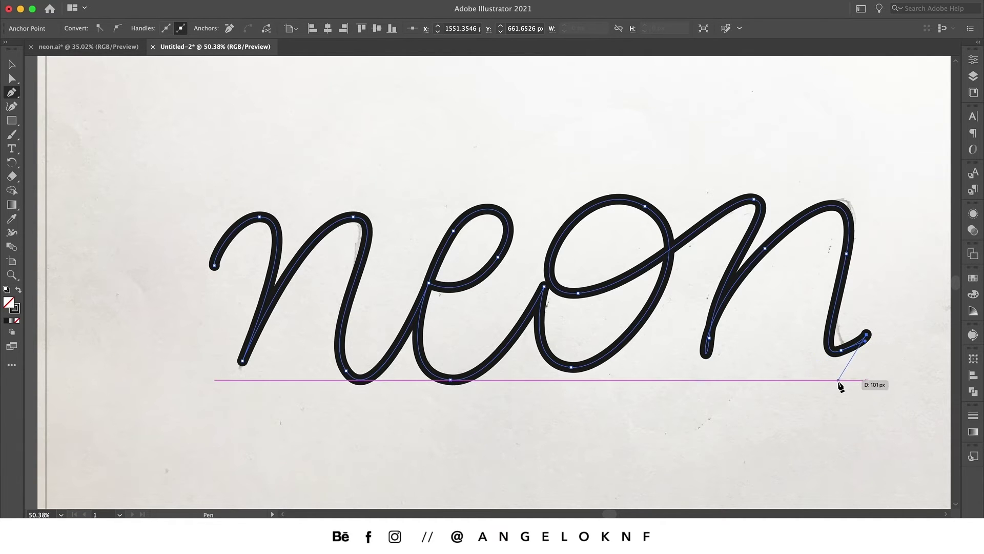
super+click(869, 319)
super+click(839, 297)
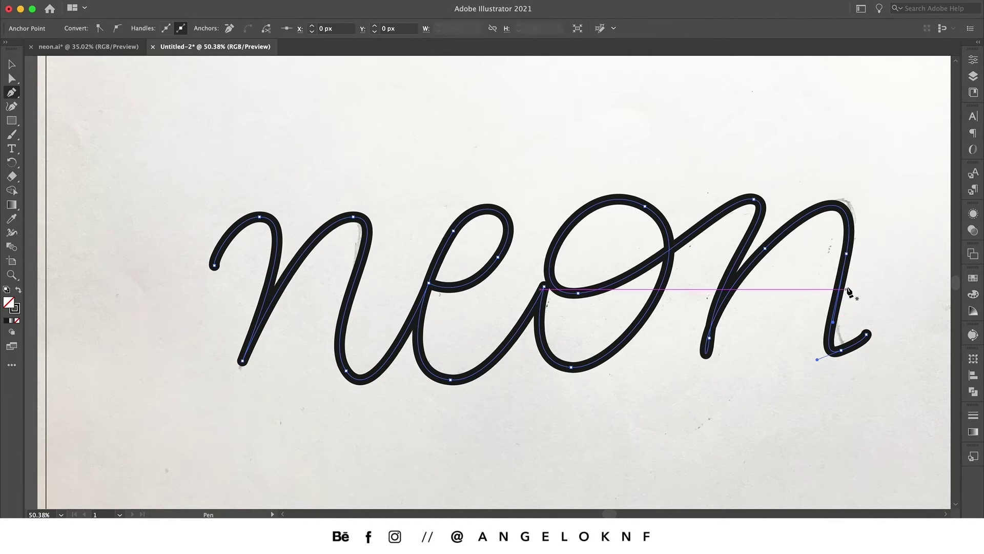
Reshape the last n's final downstroke and tail by adjusting handles and raising the end anchor with Direct Selection.
key(a)
click(847, 254)
drag(833, 322, 829, 309)
drag(817, 359, 815, 357)
mouse_move(862, 340)
mouse_down()
mouse_move(852, 349)
mouse_move(867, 325)
mouse_up()
drag(853, 350, 852, 349)
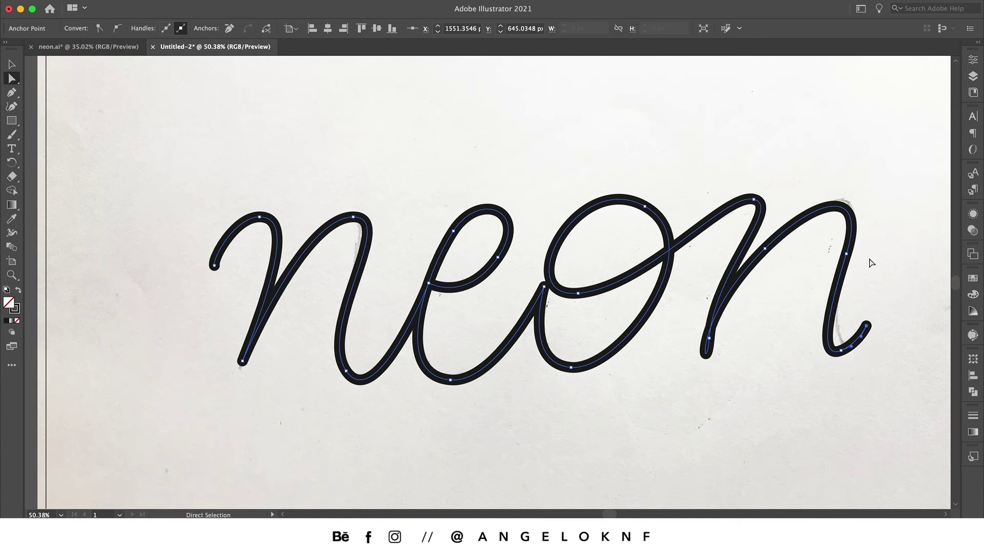
Shift the anchor at the base of the o's inner loop slightly up and inward, and adjust the o's top handle.
click(784, 237)
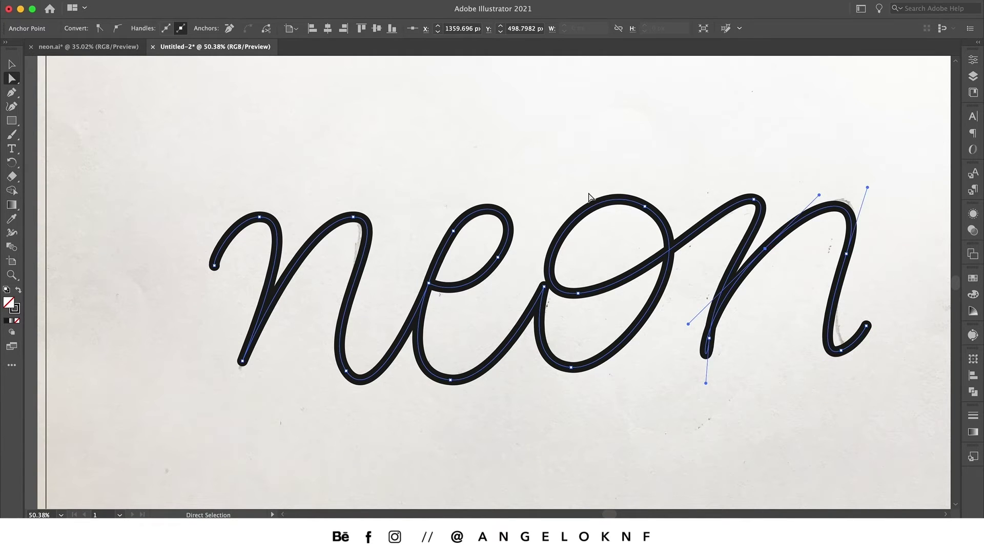
click(574, 296)
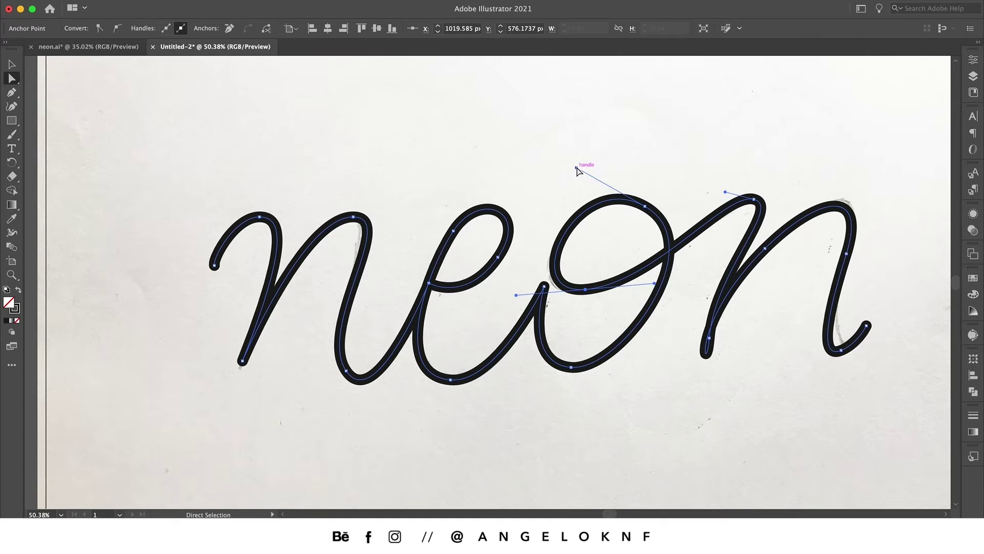
drag(578, 168, 579, 173)
Select all anchor points of the last n, move them slightly down, and deselect the path.
drag(848, 177, 692, 391)
drag(709, 337, 707, 346)
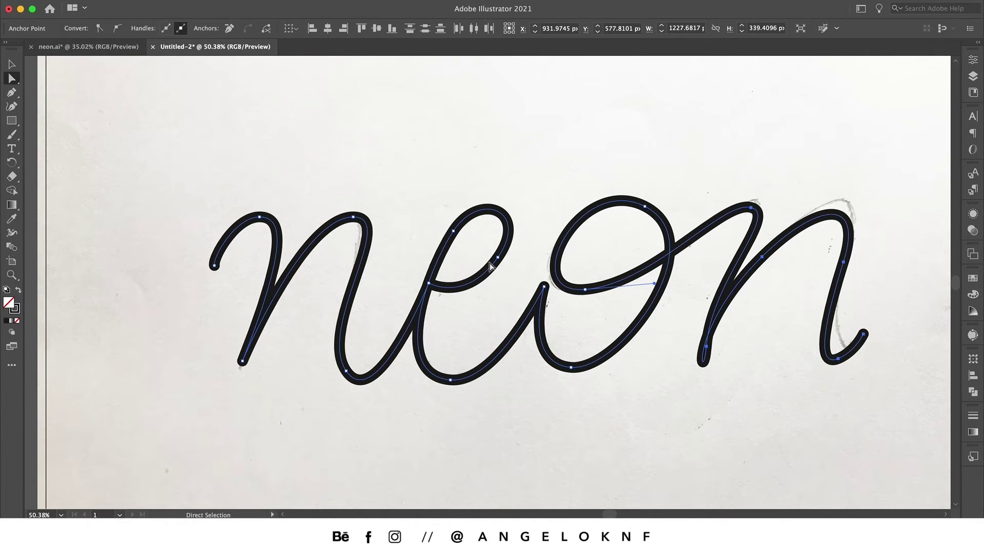
click(488, 195)
Show the rulers and place two horizontal guides, one at the o's top and one at the lettering's lowest edge.
key(super+r)
drag(503, 61, 561, 384)
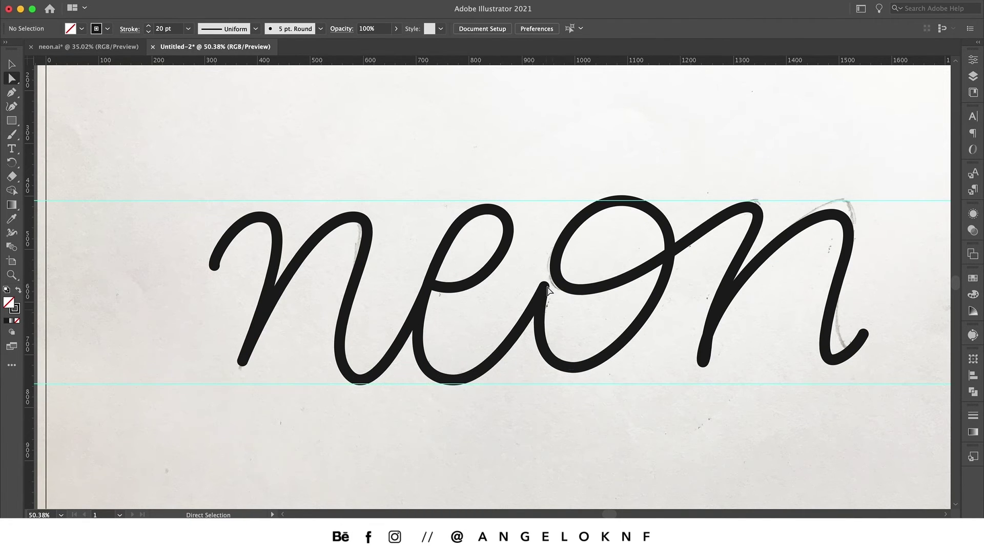
Reshape the e by shifting its loop anchor slightly outward and adjusting its base handle and the anchor on its upstroke.
click(547, 290)
drag(501, 259, 505, 257)
drag(389, 377, 385, 370)
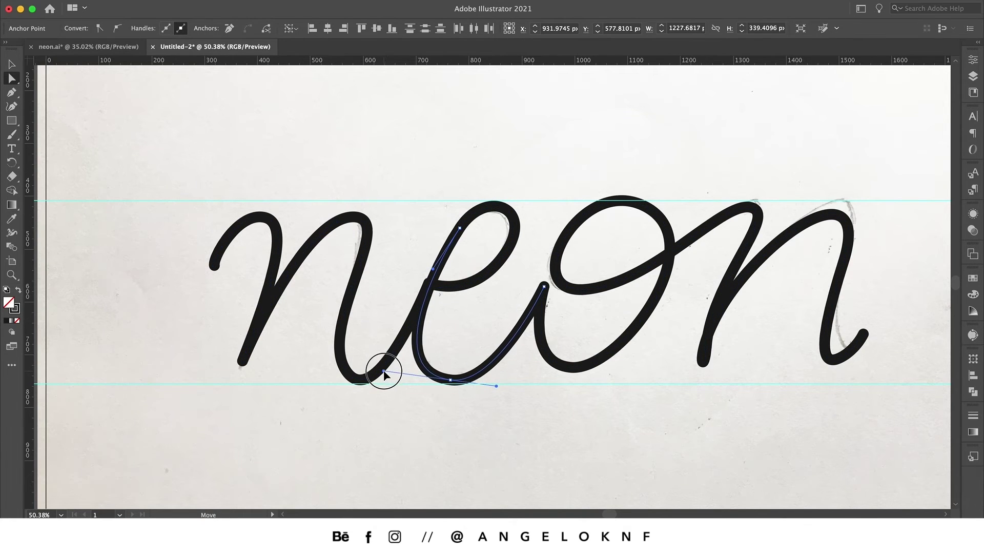
click(460, 228)
drag(457, 232, 453, 231)
Extend the o's base and the first n's foot down to the lower guide, and raise the first n's arches toward the upper guide.
drag(570, 368, 638, 377)
drag(585, 289, 590, 287)
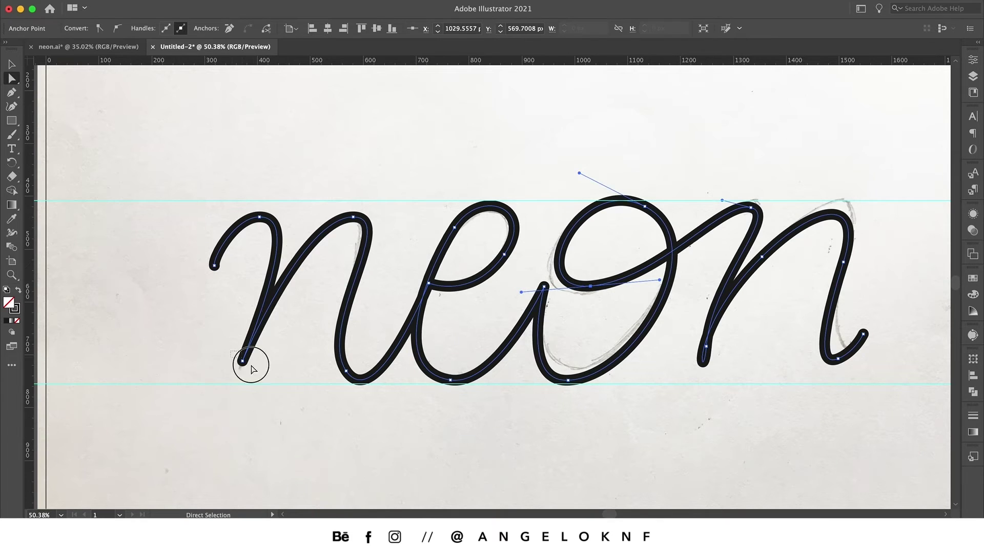
mouse_move(251, 368)
mouse_down()
mouse_move(236, 374)
mouse_move(243, 387)
mouse_up()
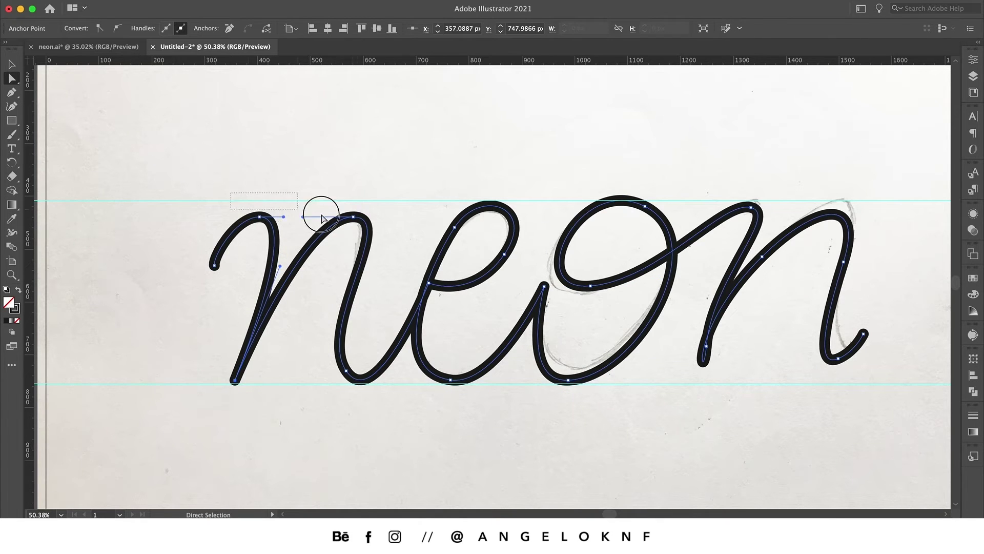
drag(321, 215, 358, 206)
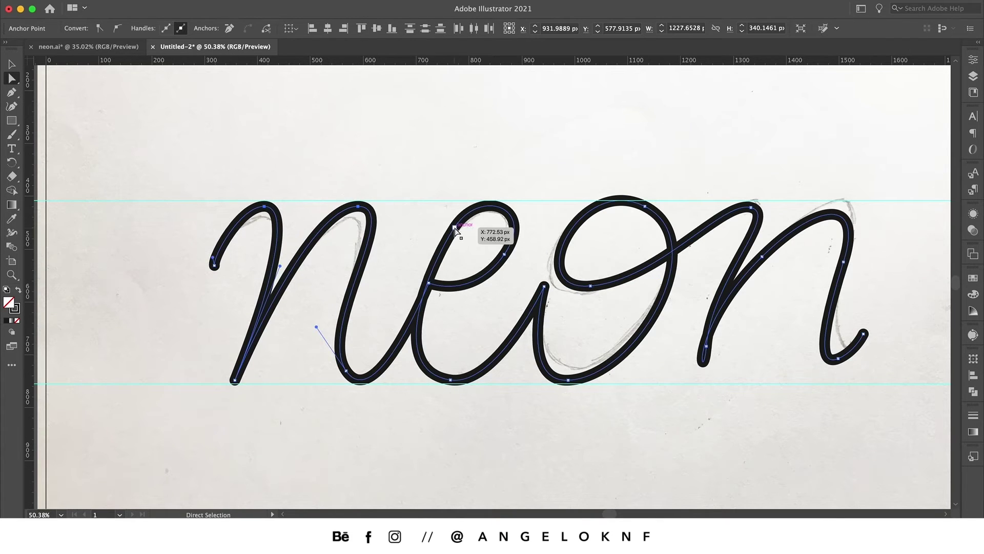
Widen the e's loop by moving its two side anchors outward and lengthening the handle above the loop.
click(455, 229)
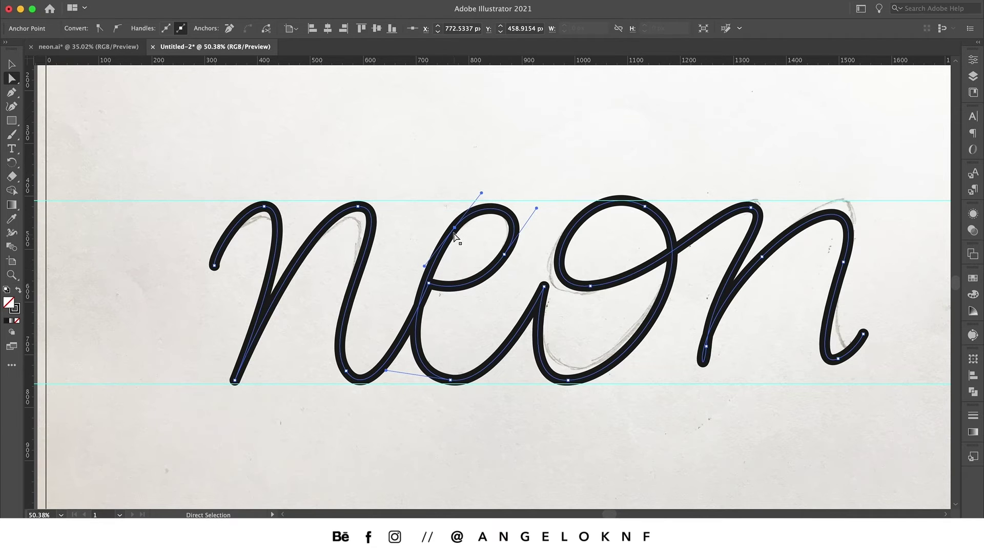
drag(454, 233, 461, 226)
click(505, 255)
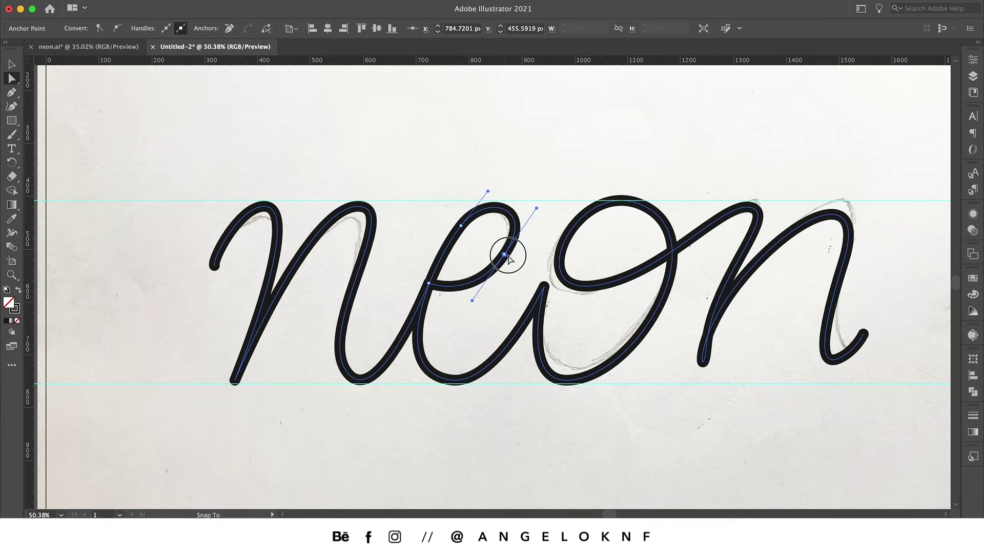
drag(508, 256, 513, 256)
drag(487, 192, 492, 187)
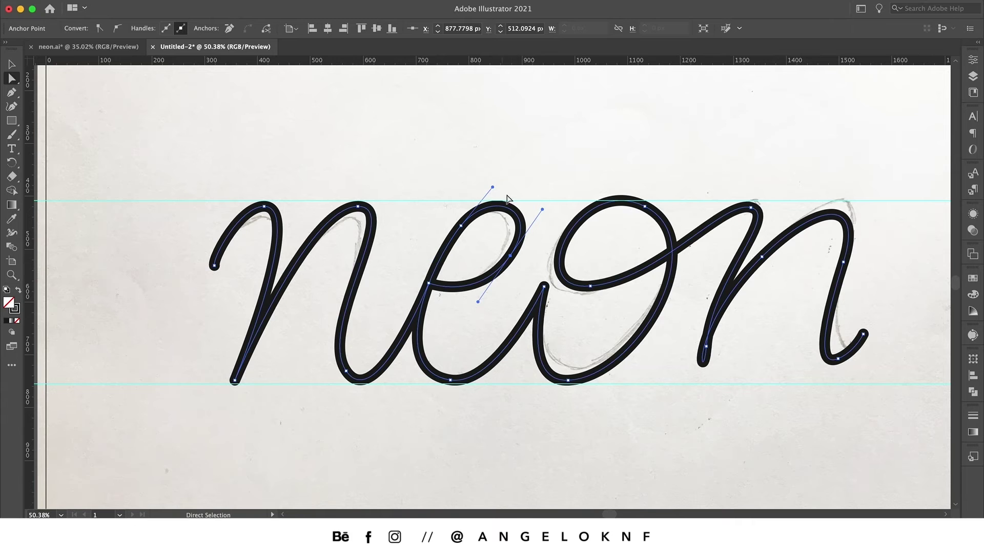
Refine the o's top curve and lower the last n's stem foot and tail base toward the lower guide.
click(644, 206)
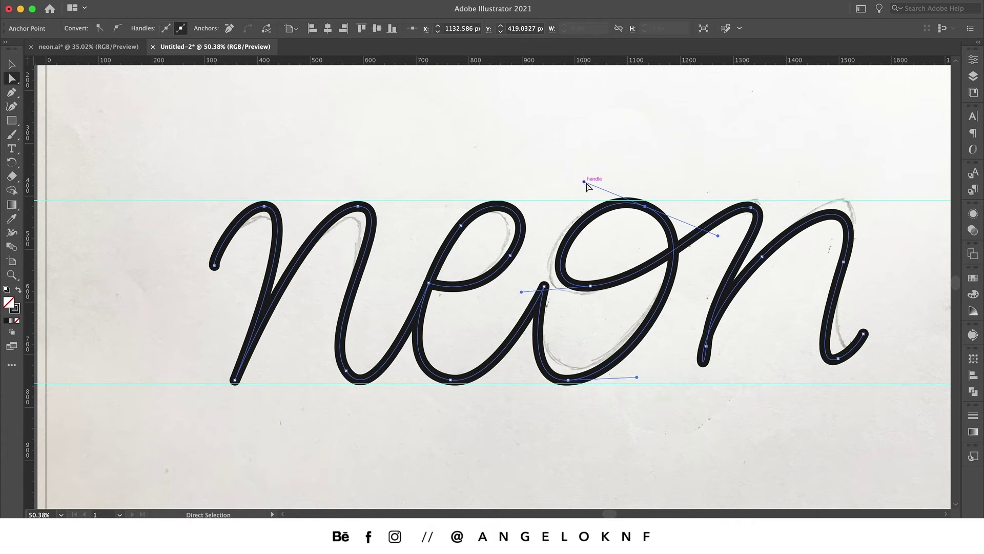
drag(706, 346, 700, 361)
drag(698, 404, 689, 405)
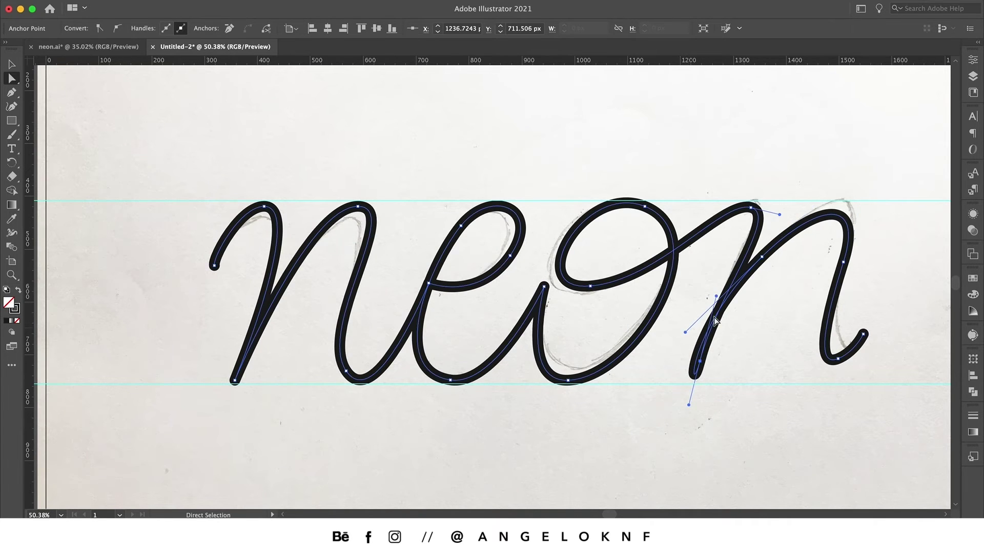
drag(838, 358, 834, 371)
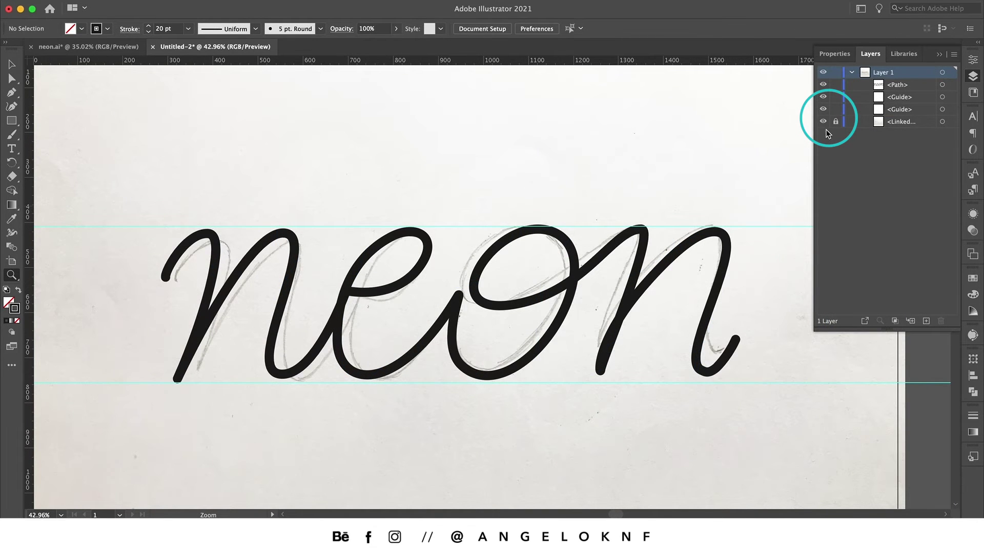
Hide the sketch image and guides, and cover the whole artboard with a black-filled rectangle without a stroke.
click(823, 122)
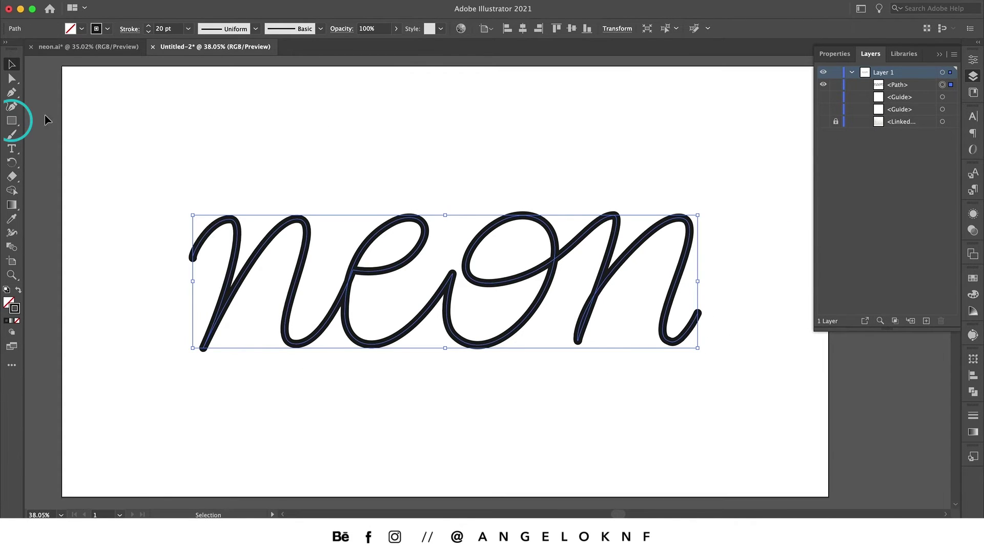
click(12, 123)
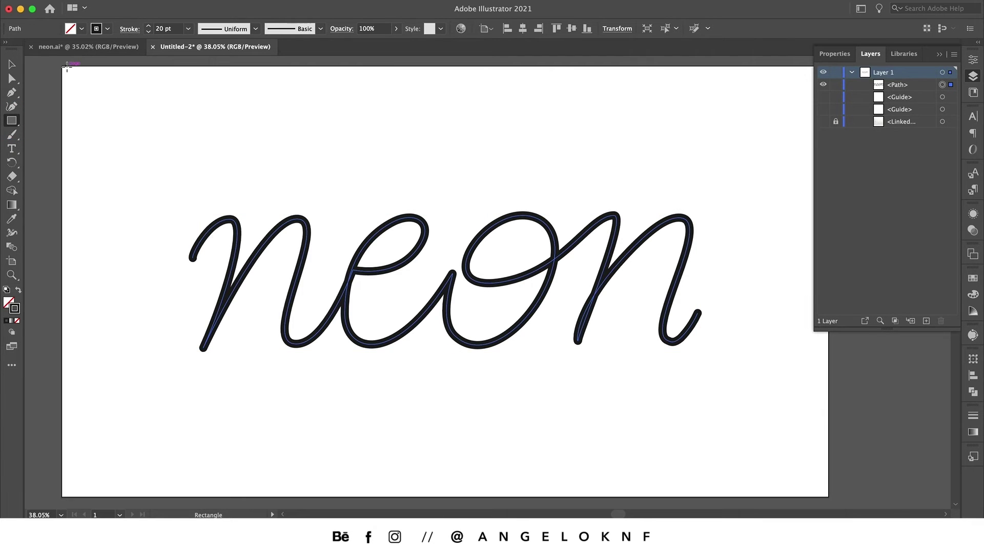
drag(61, 66, 829, 495)
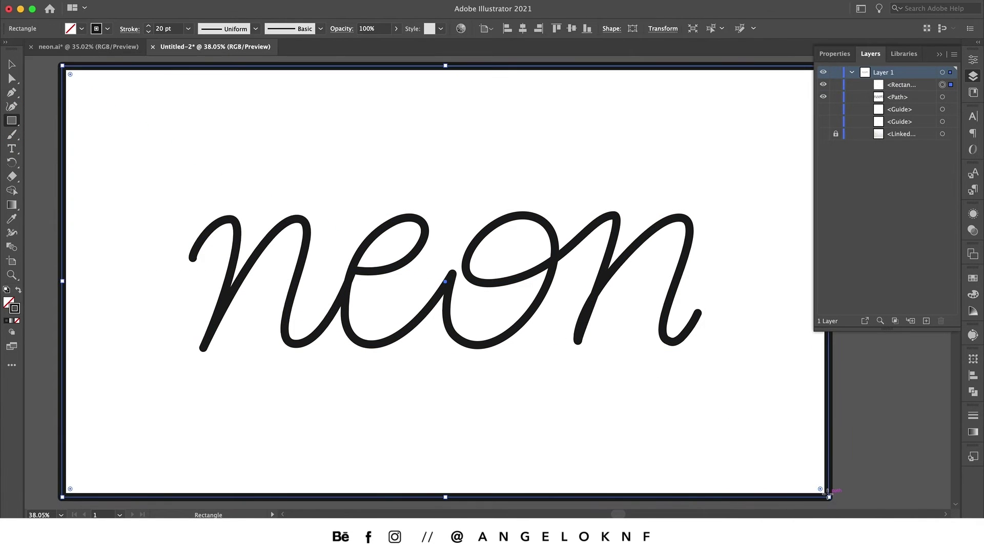
click(18, 291)
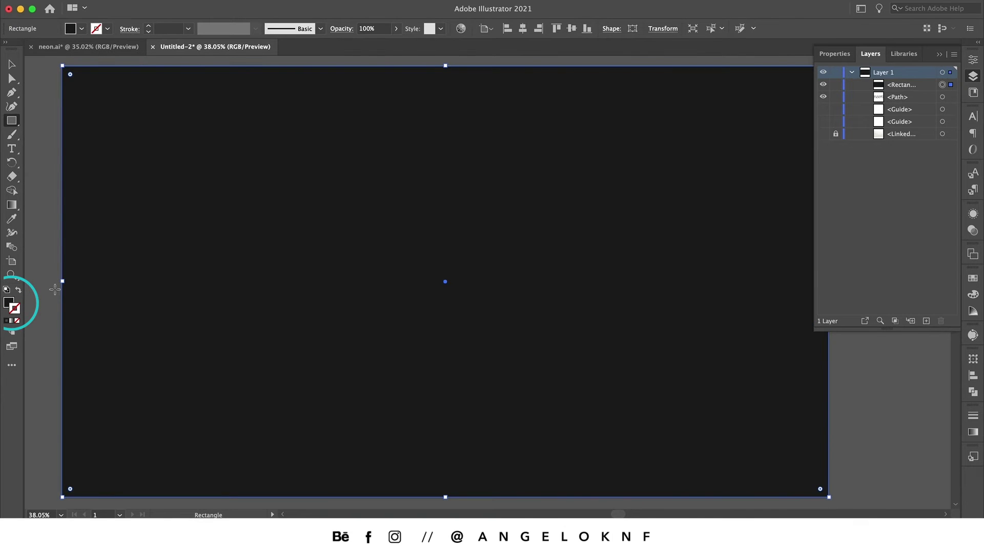
Move the black rectangle directly below the lettering path in the stacking order and lock it.
click(901, 87)
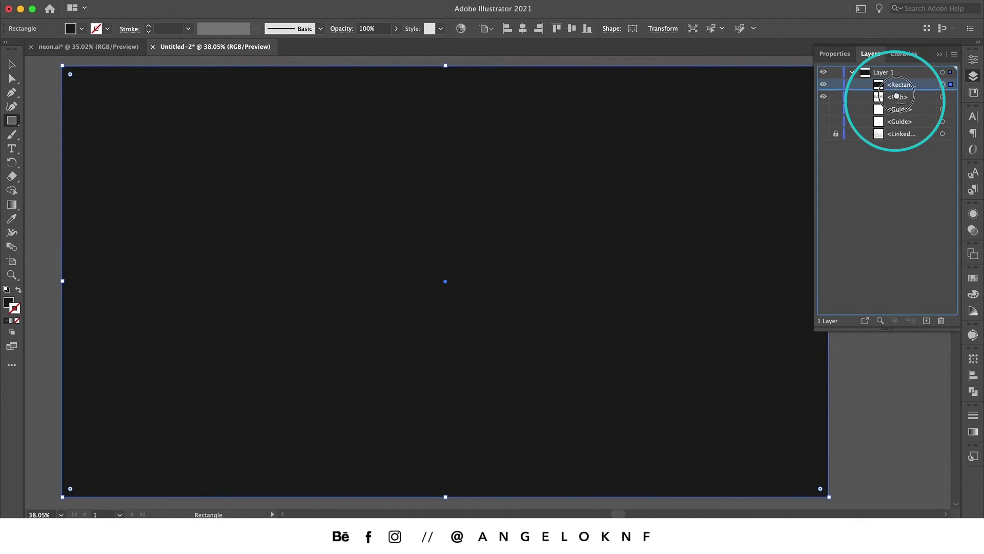
drag(897, 105, 897, 106)
key(v)
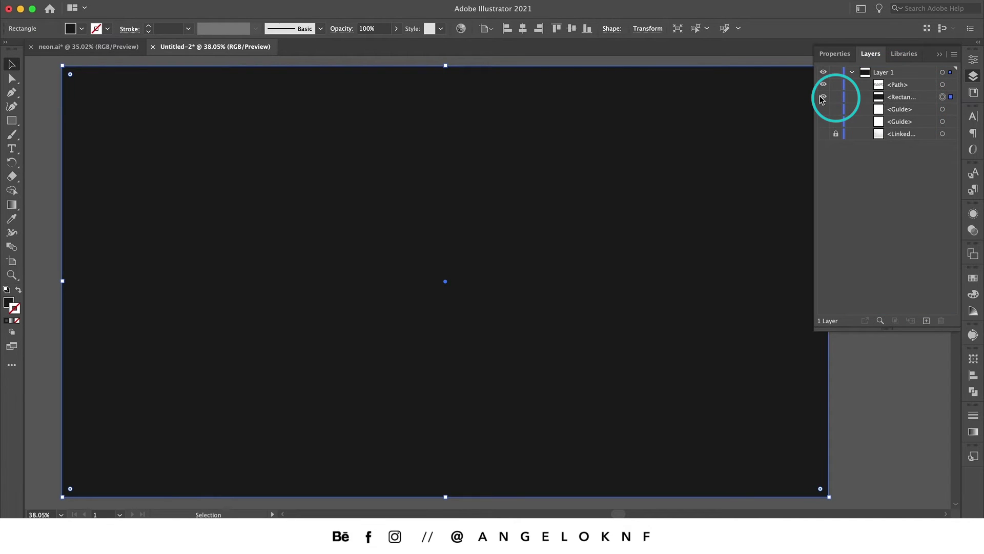
click(836, 97)
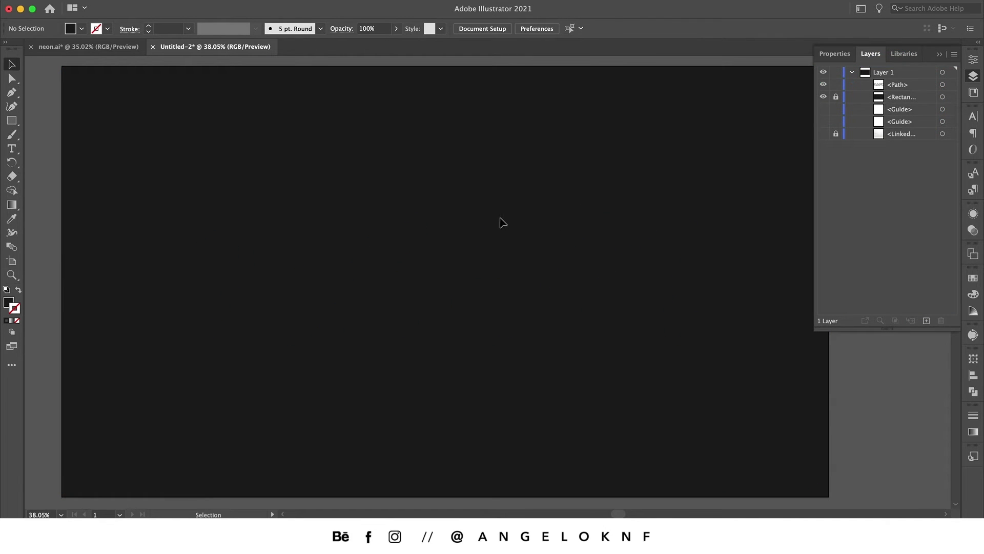
Select the lettering path and give it a very pale cyan stroke of 21 pt.
click(492, 232)
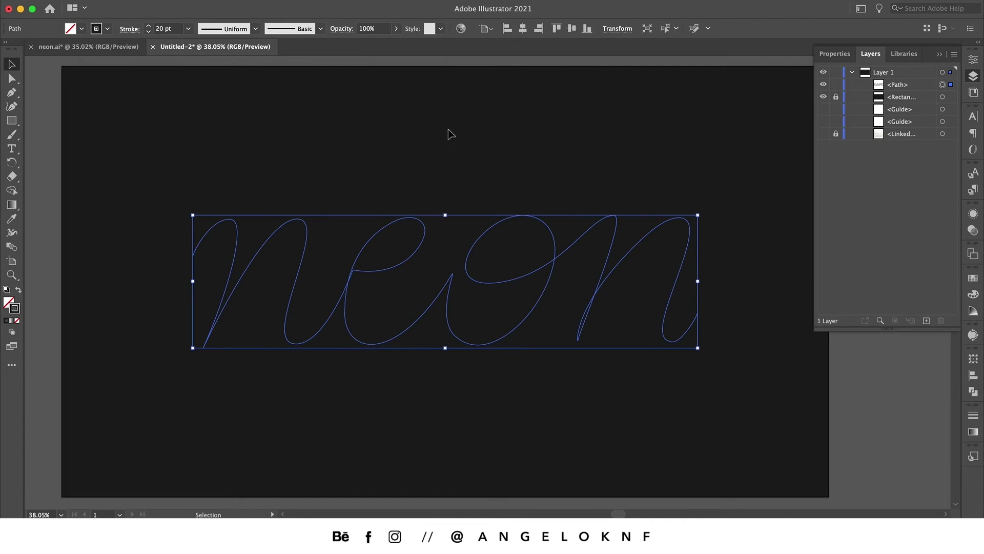
click(107, 28)
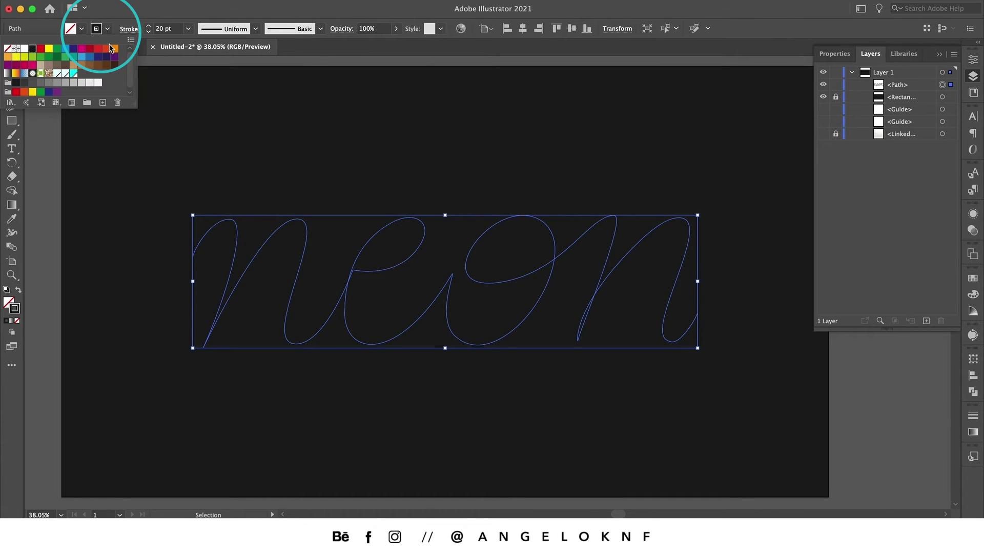
click(71, 85)
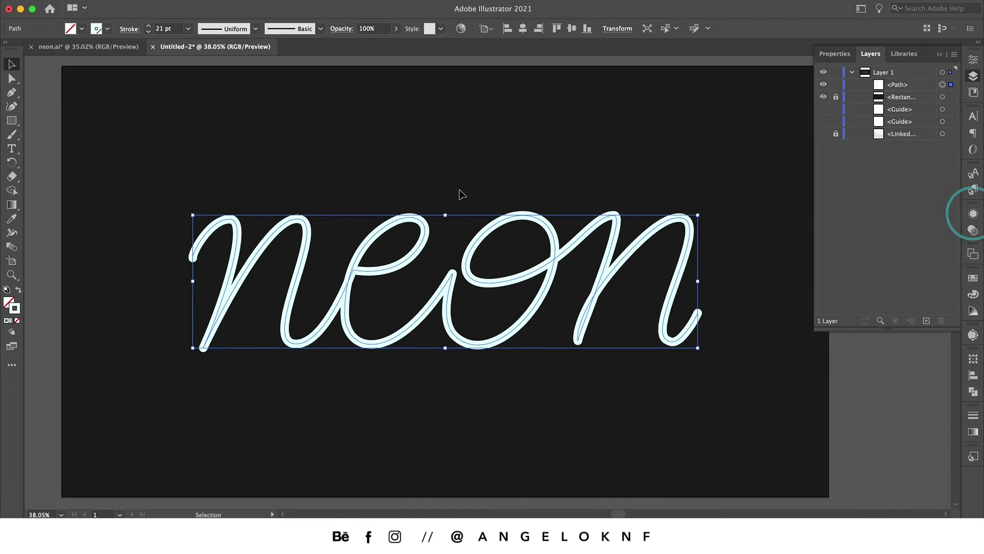
Duplicate the lettering path's 21 pt stroke in its appearance attributes.
click(974, 214)
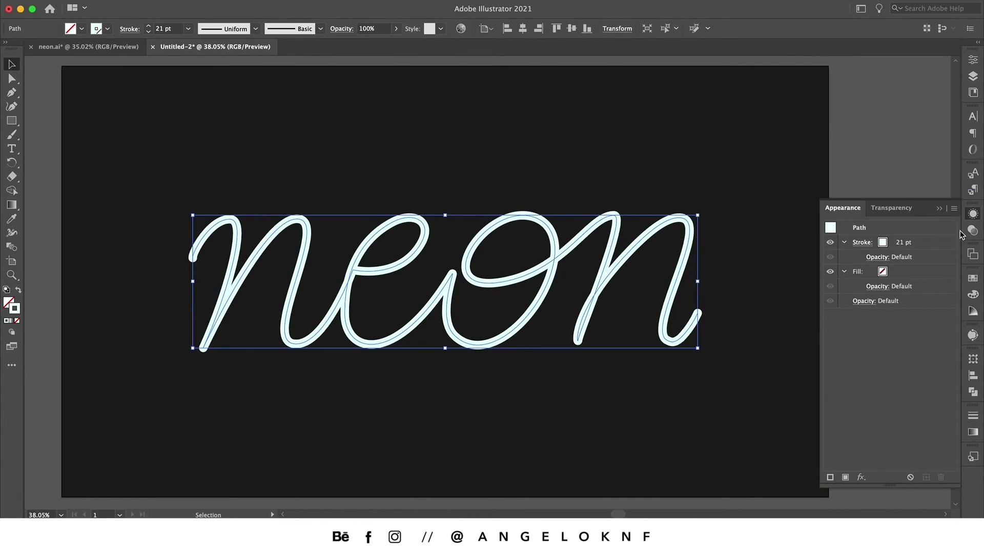
click(927, 245)
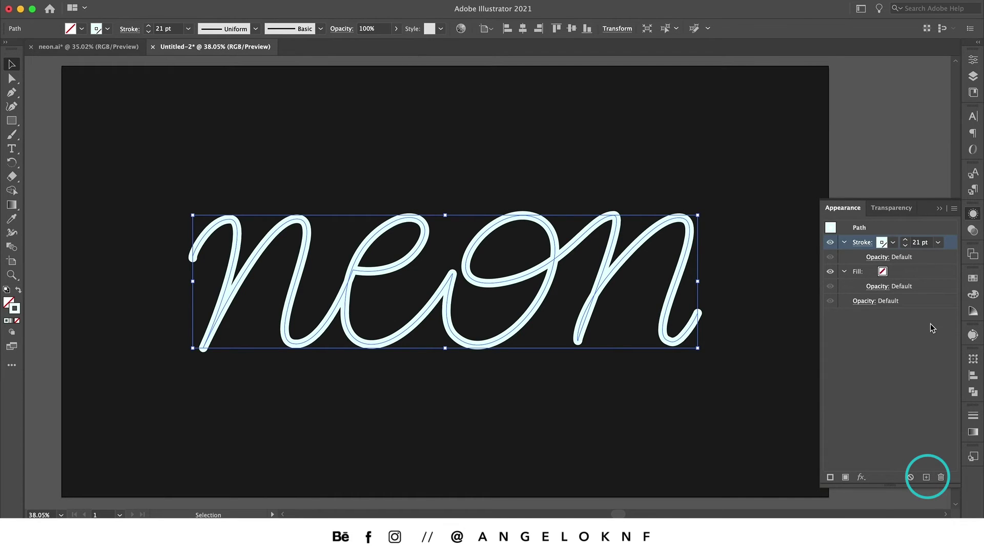
click(926, 477)
click(934, 415)
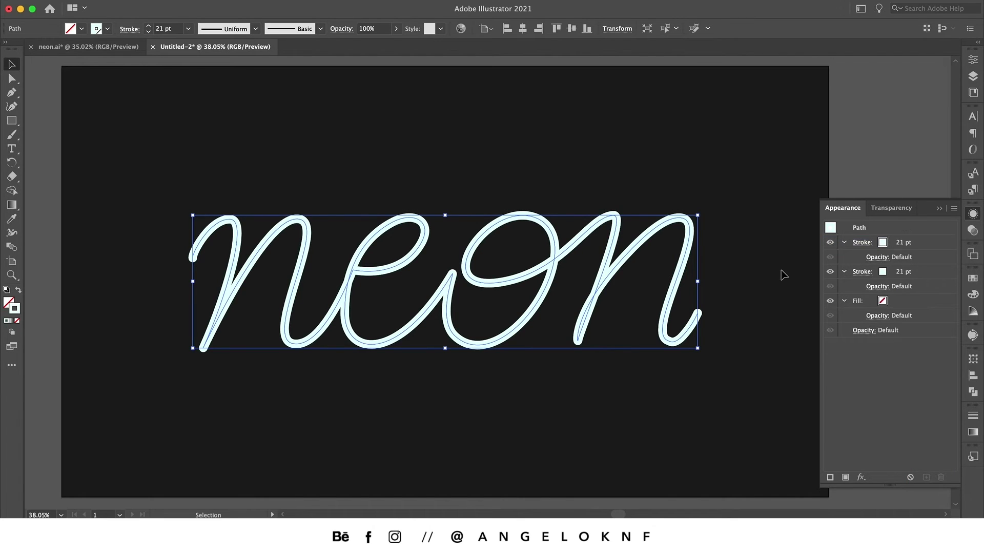
Set the lower stroke of the lettering to bright cyan with a weight of 44 pt.
click(928, 271)
click(893, 272)
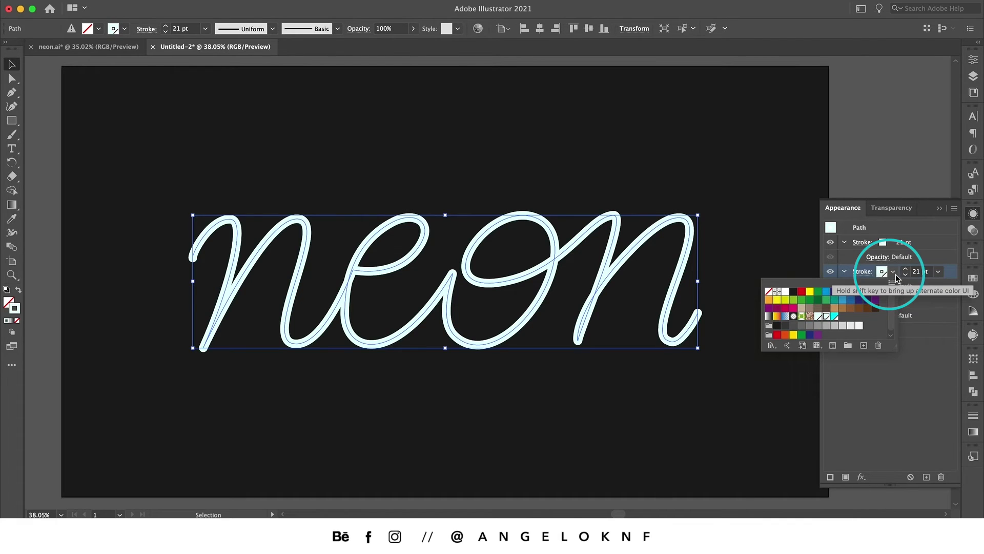
click(837, 317)
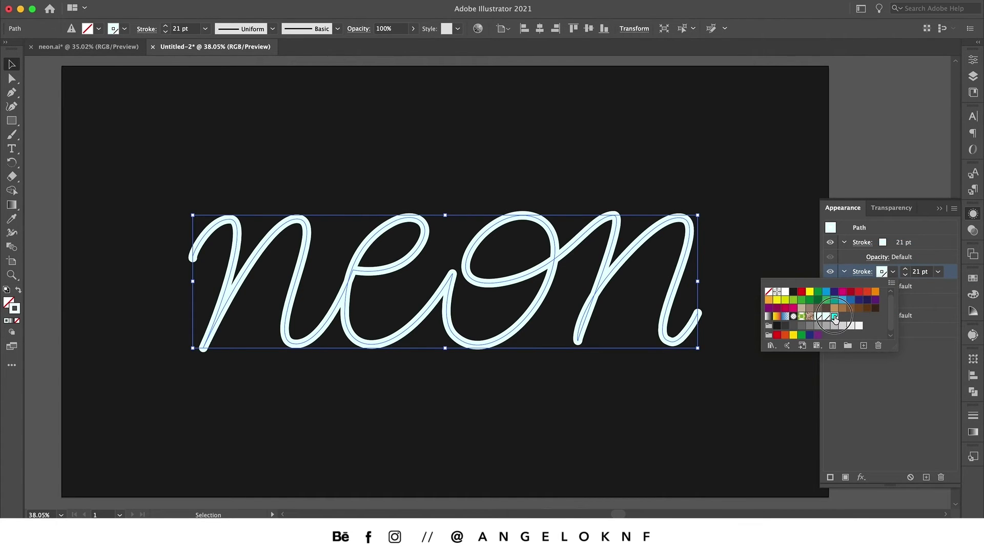
click(920, 273)
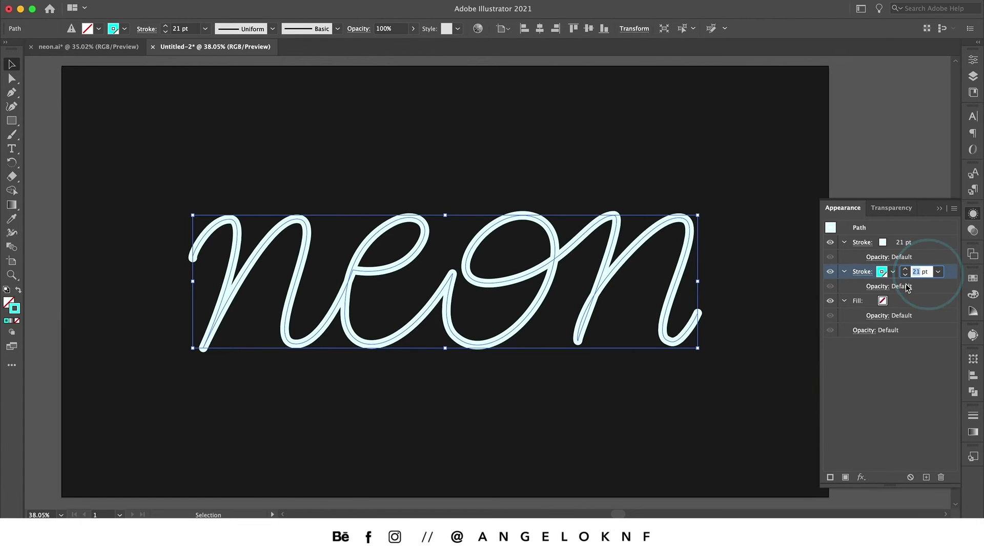
text(44)
key(Return)
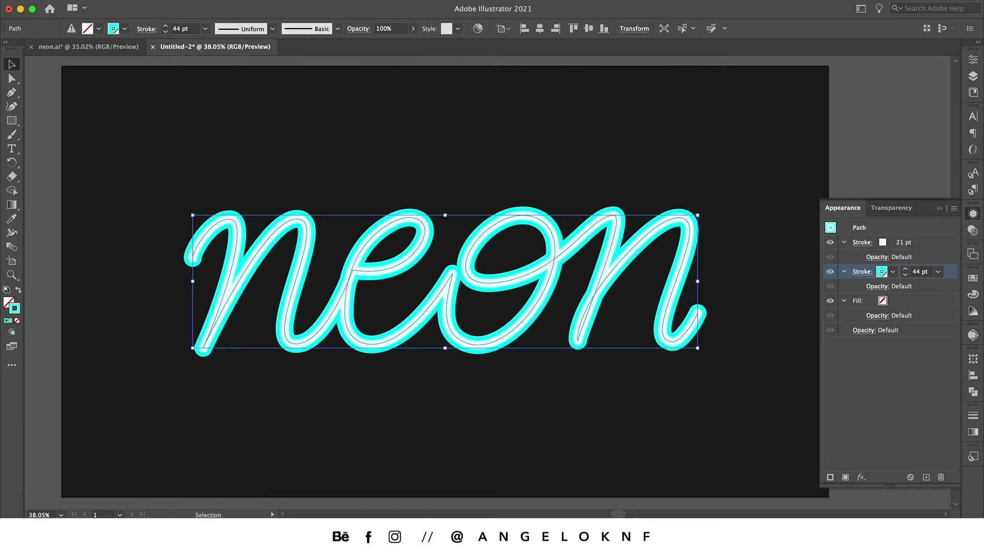
Apply a Gaussian Blur with a radius of about 24.5 pixels to the 44 pt cyan stroke.
click(246, 0)
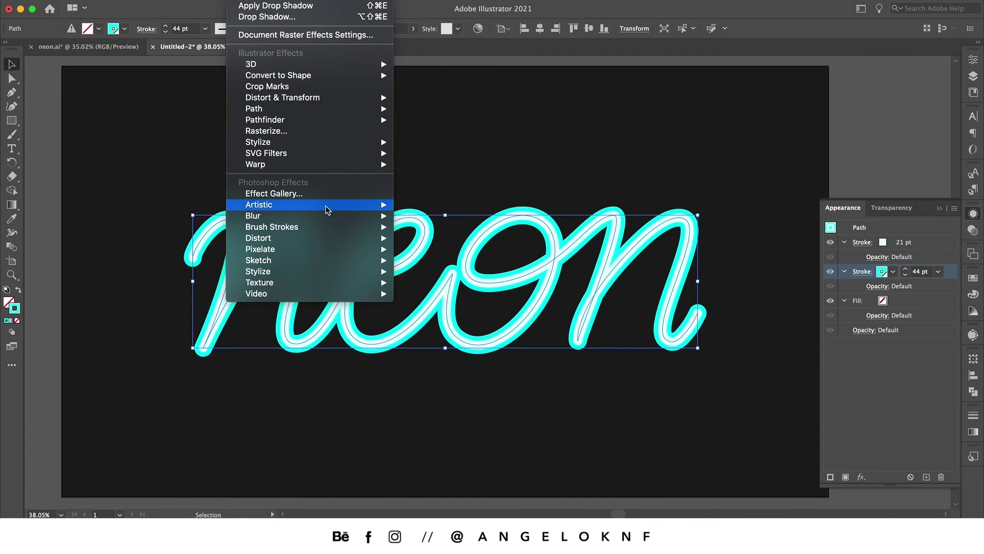
mouse_move(336, 219)
click(424, 215)
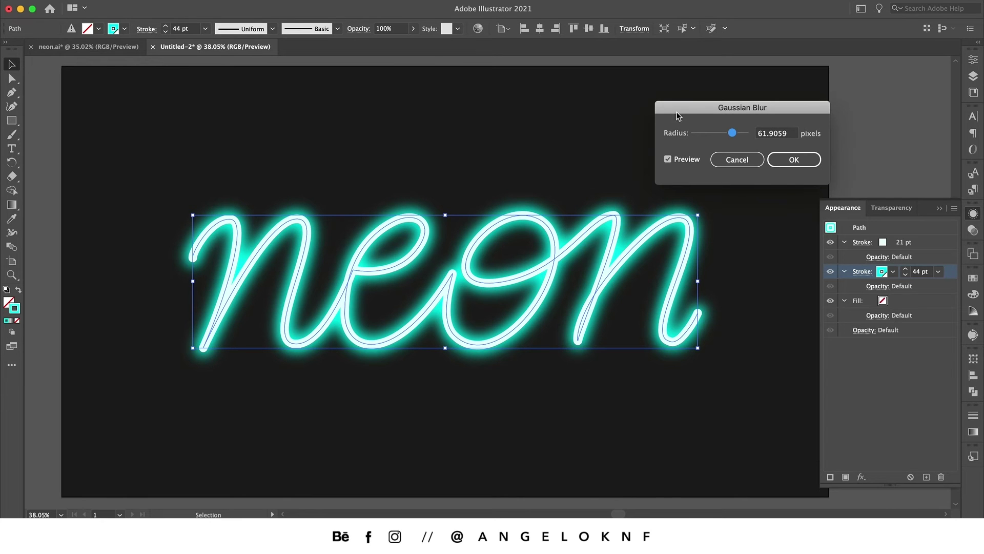
click(731, 133)
drag(730, 135, 724, 137)
click(794, 159)
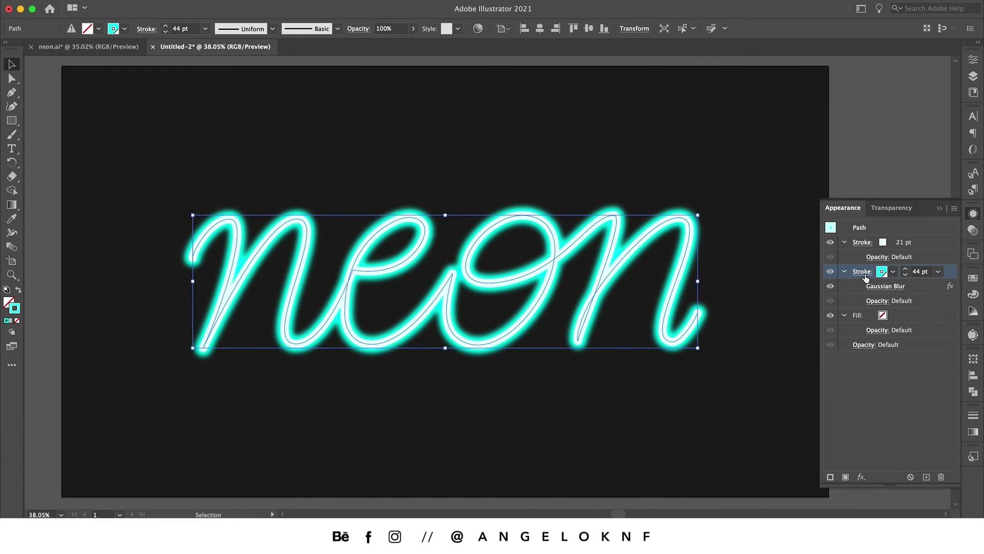
Duplicate the blurred cyan stroke and set the lower copy's Gaussian Blur radius to 62 pixels.
click(926, 477)
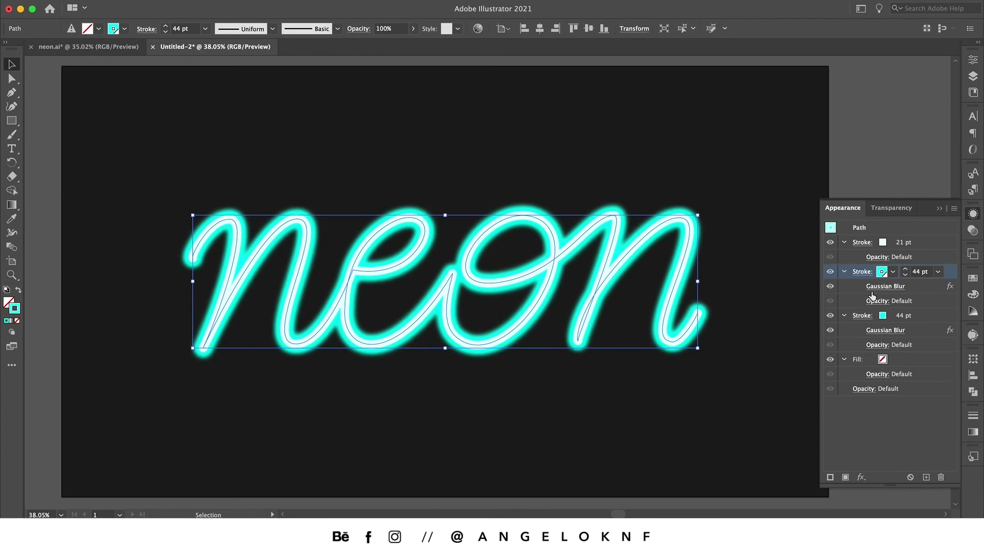
click(929, 322)
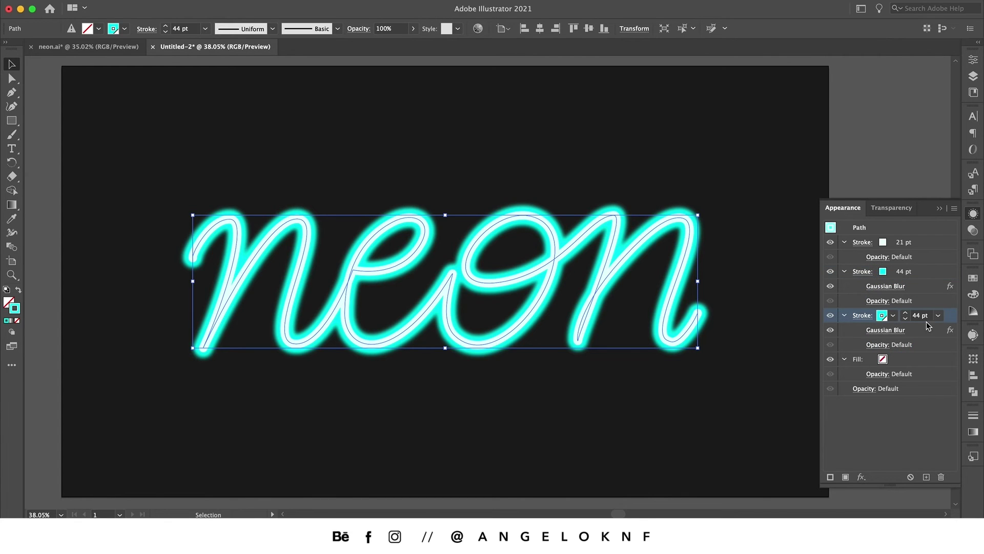
click(892, 330)
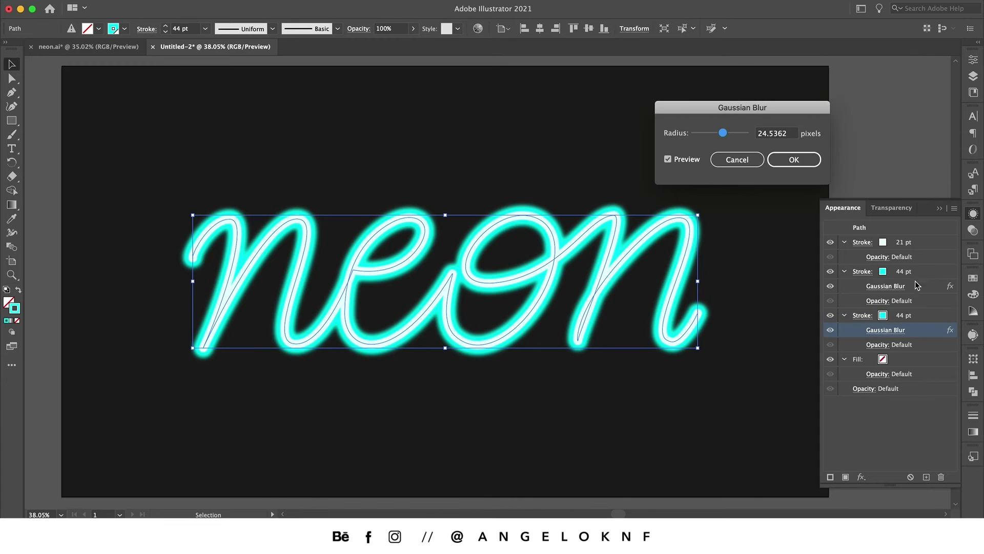
click(788, 134)
double_click(788, 133)
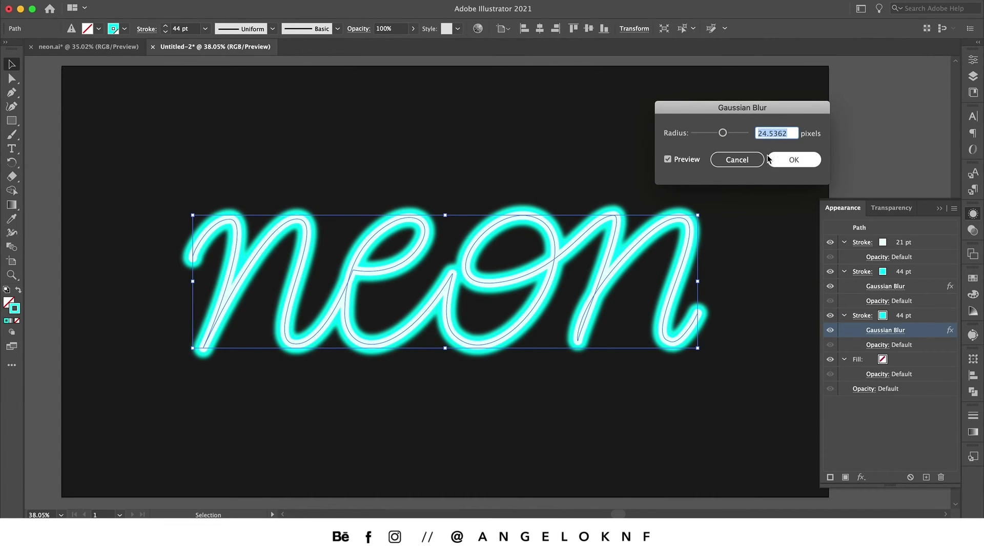
text(62)
key(Return)
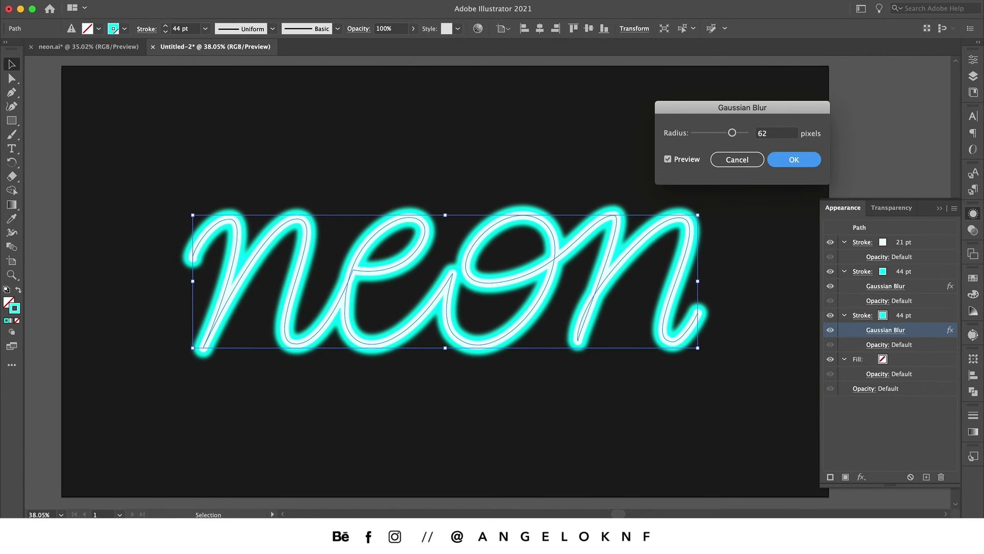
Set the 62-pixel blurred cyan stroke to 72% opacity with the Soft Light blending mode.
key(Return)
click(873, 344)
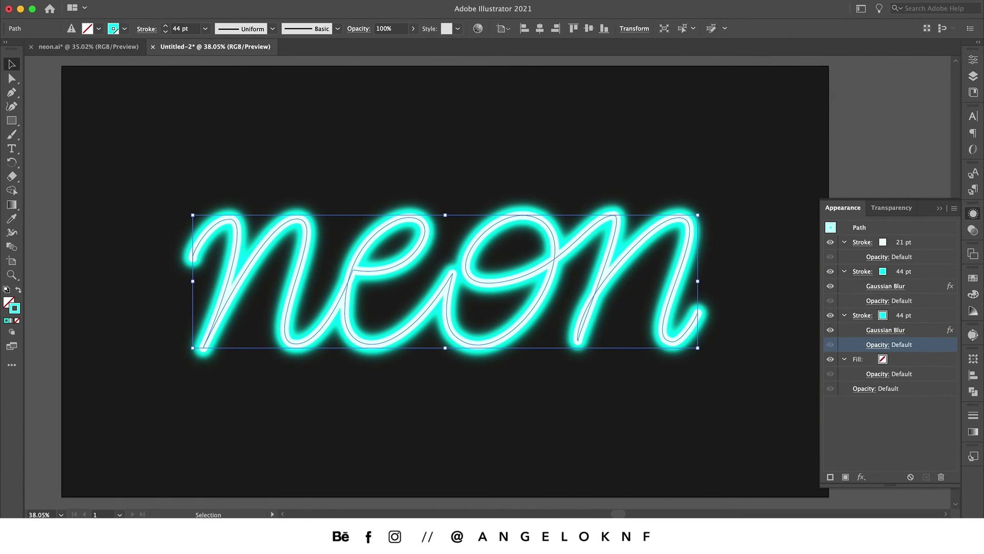
click(873, 345)
click(877, 366)
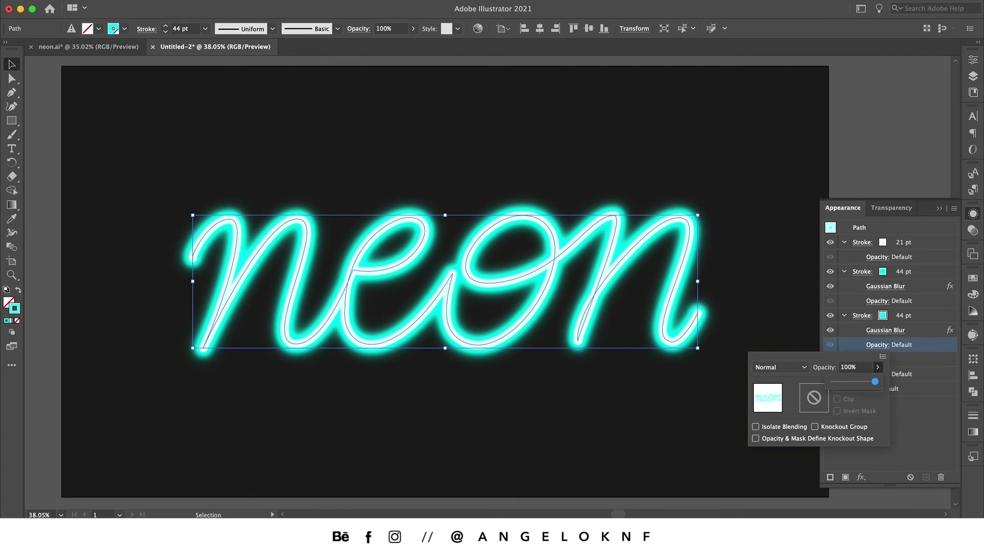
drag(875, 380, 862, 381)
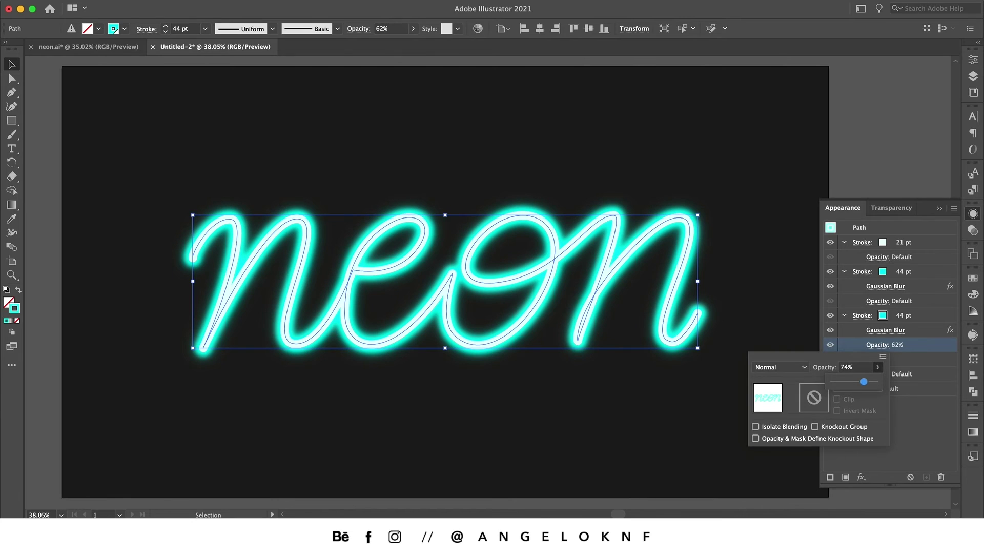
key(Return)
click(780, 367)
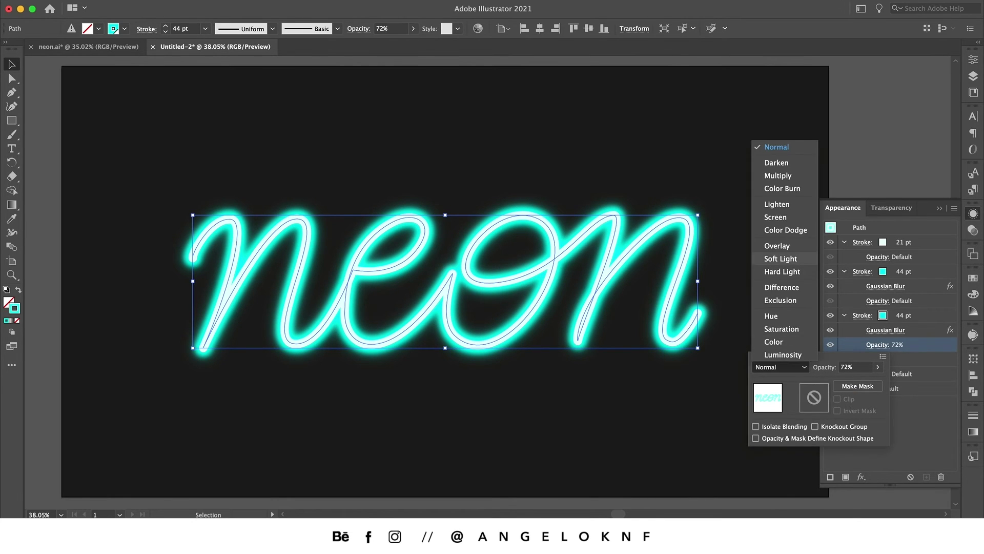
click(781, 259)
key(Return)
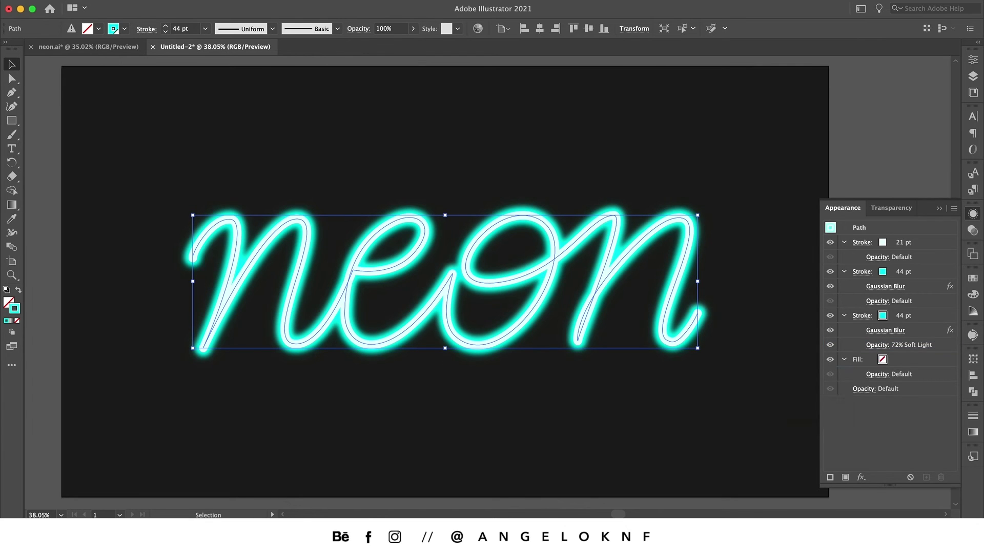
Duplicate the 72% Soft Light stroke and set the lower copy's weight to 77 pt.
click(923, 315)
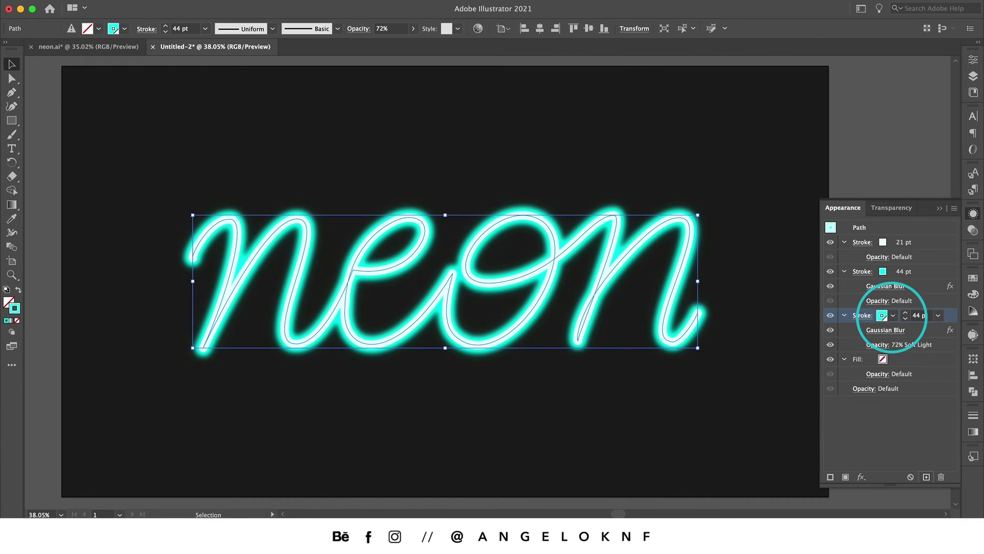
click(927, 477)
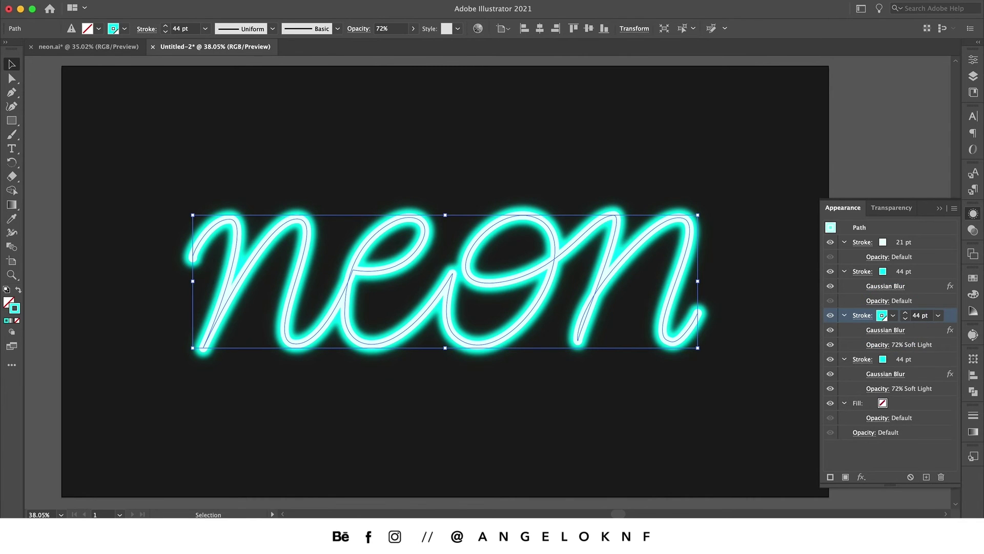
click(889, 451)
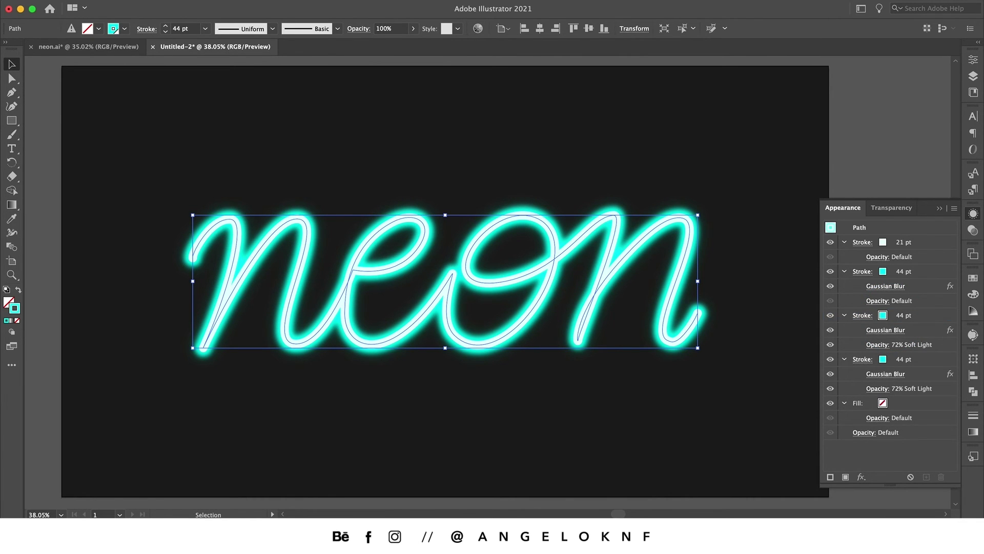
click(892, 361)
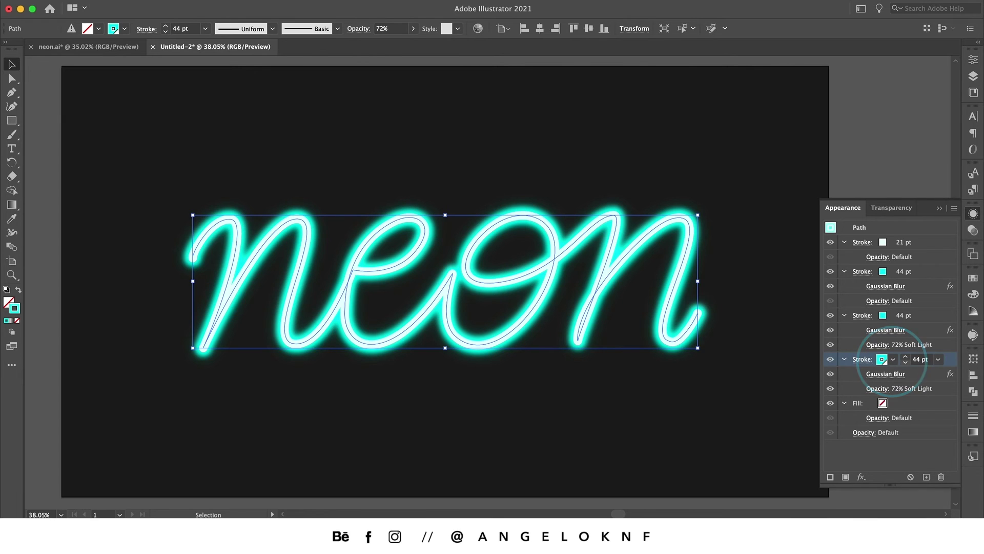
click(938, 359)
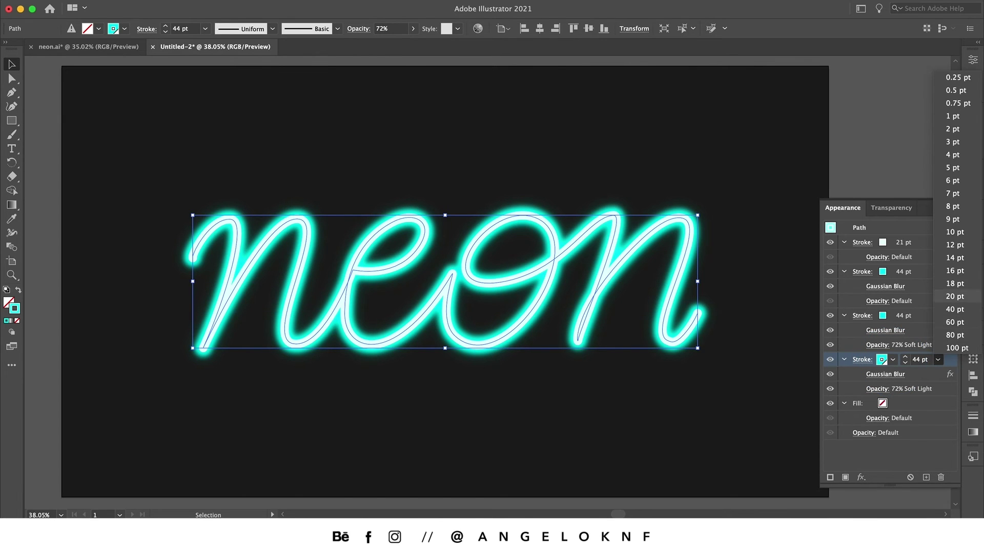
click(920, 359)
drag(921, 359, 912, 359)
text(77)
key(Return)
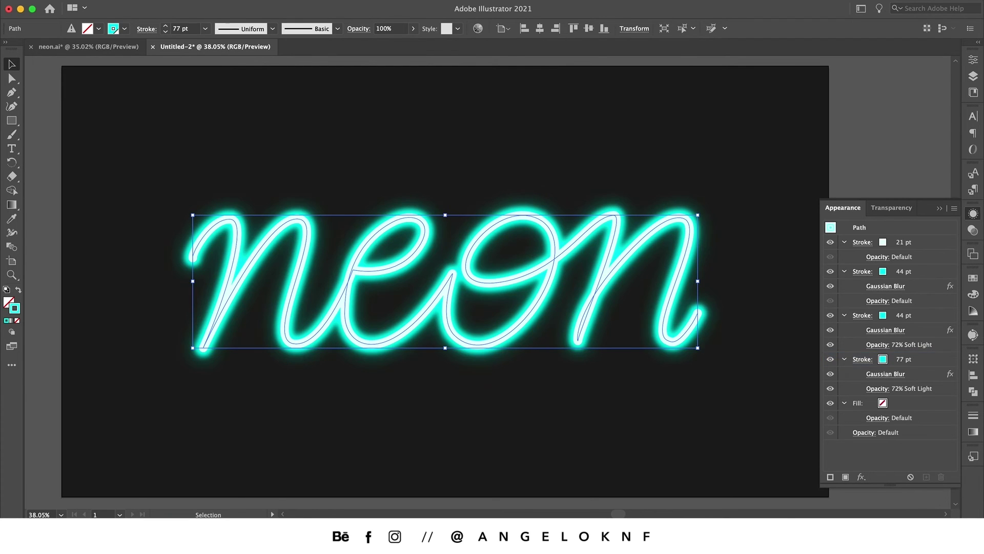
Raise the 77 pt Soft Light stroke's opacity to 100%.
click(877, 388)
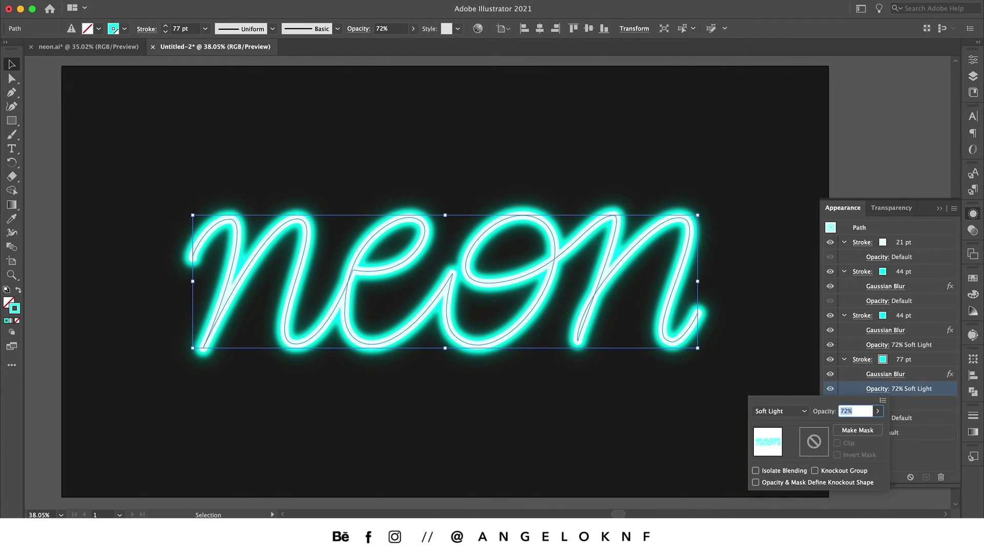
click(877, 410)
drag(862, 425, 875, 425)
key(Return)
Duplicate the 77 pt stroke and set the lower copy's weight to 83 pt.
click(881, 360)
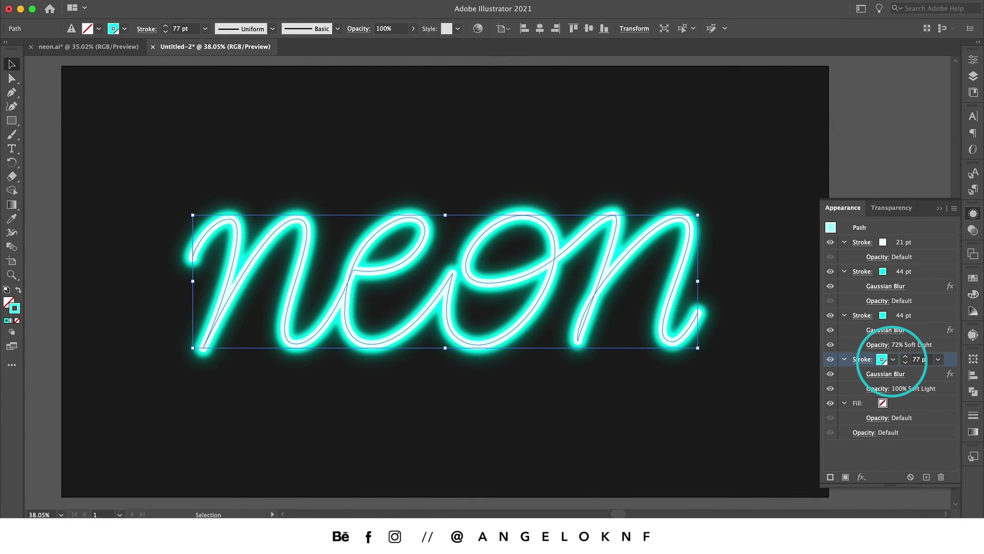
click(926, 477)
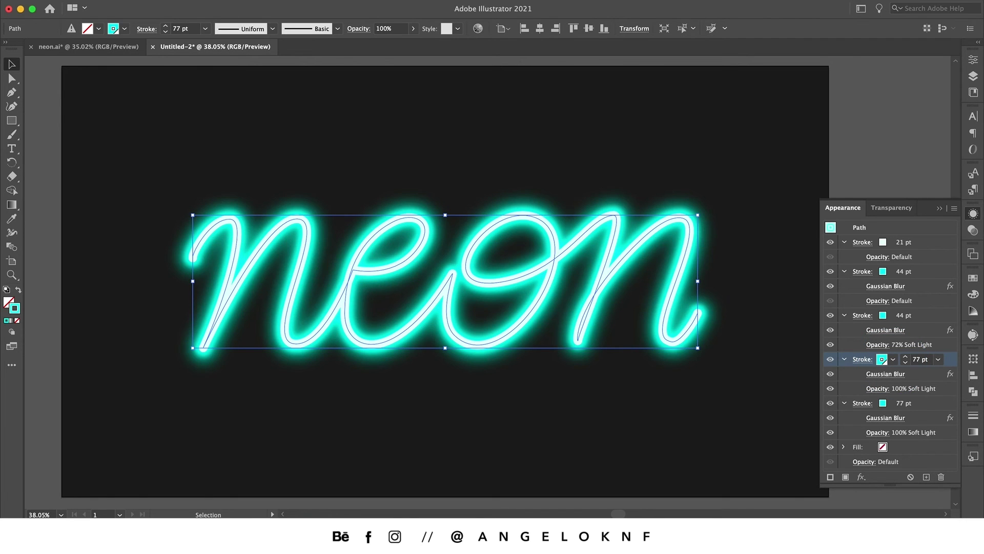
click(892, 403)
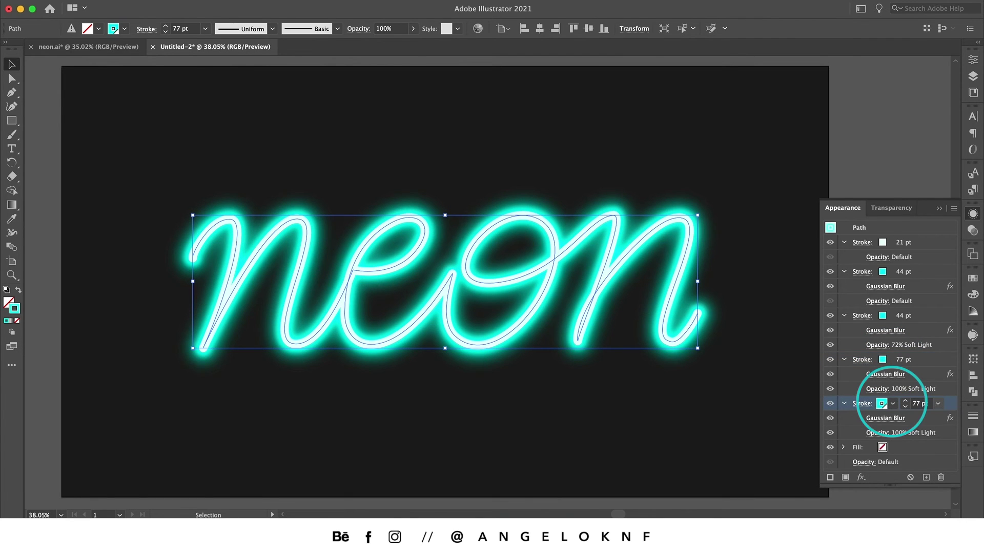
click(938, 403)
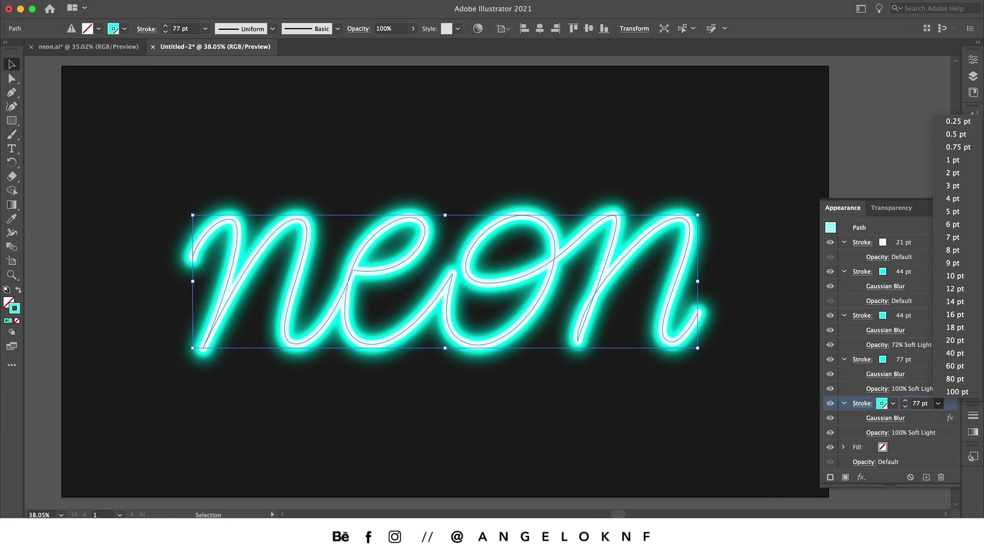
key(Escape)
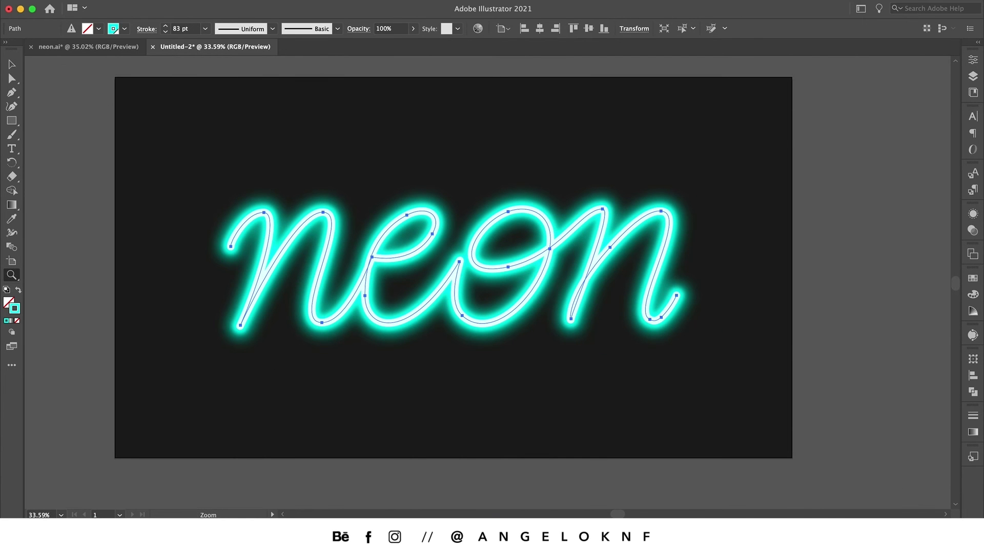
Hide the dark background rectangle and place the nordwood-themes brick wall image, scaled to cover the whole artboard.
click(973, 76)
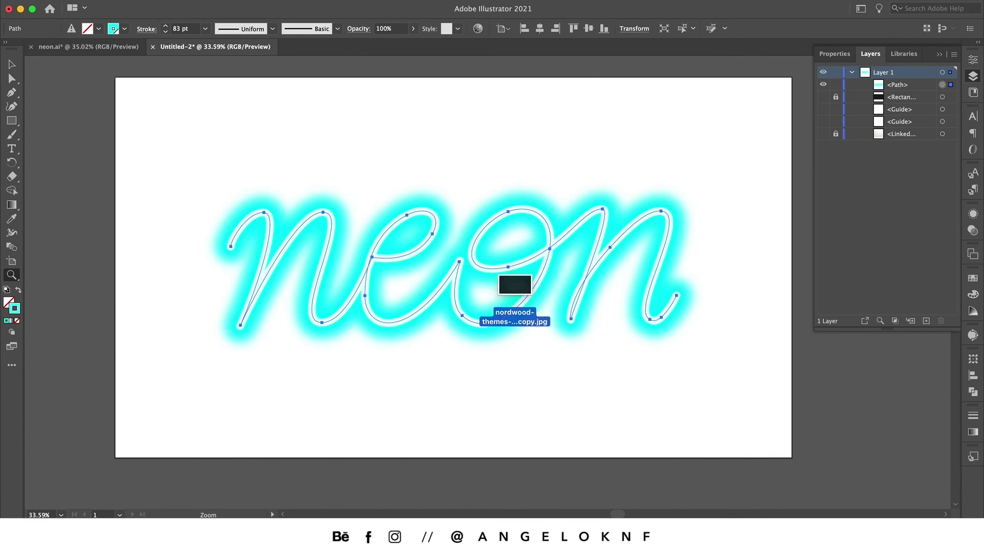
click(492, 273)
key(v)
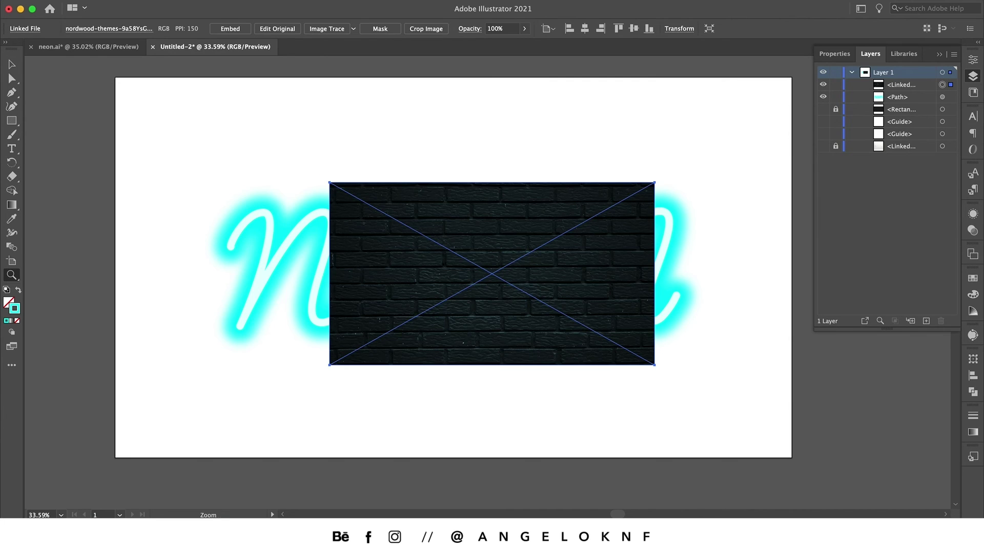
drag(329, 182, 115, 77)
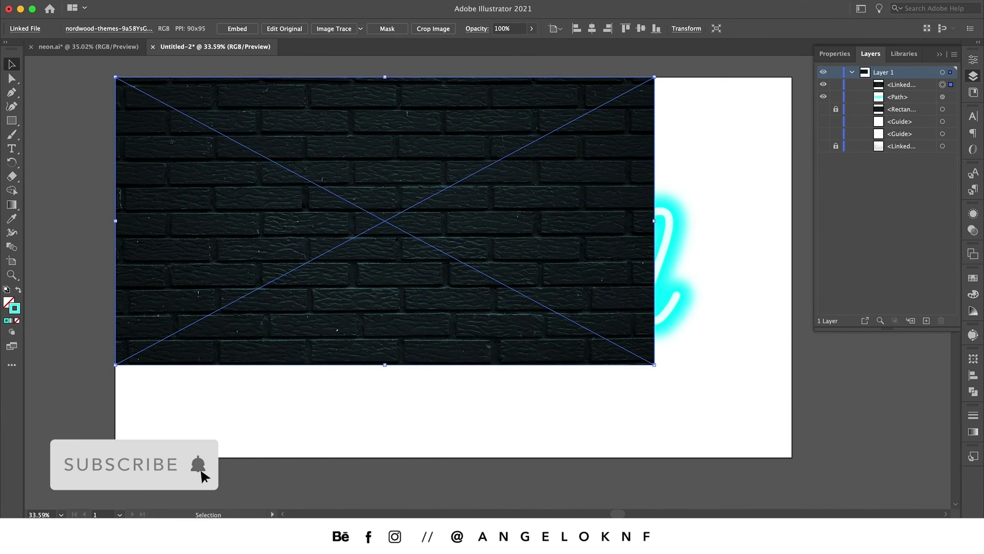
drag(654, 364, 792, 457)
Move the brick wall image beneath the lettering path in the stacking order and lock it.
click(901, 84)
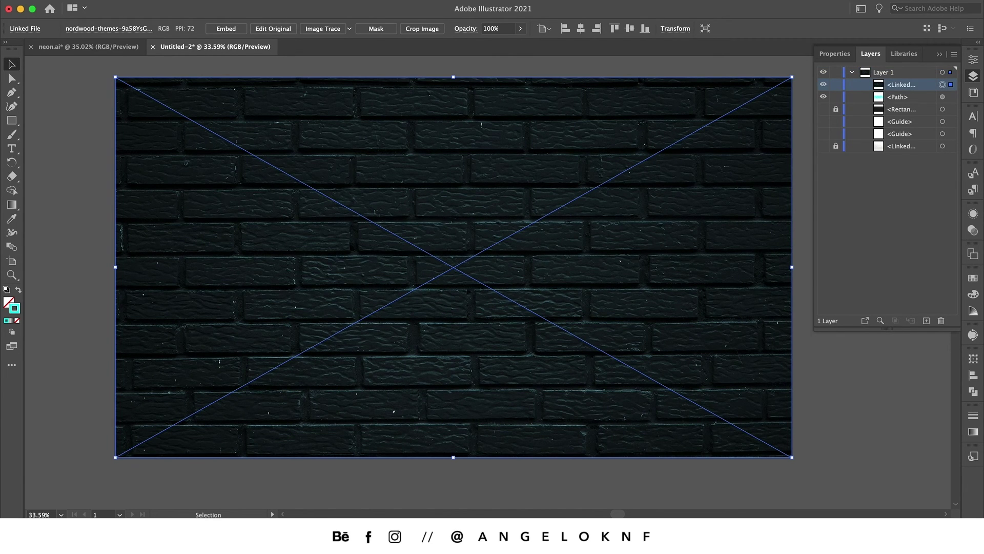
drag(901, 85, 901, 102)
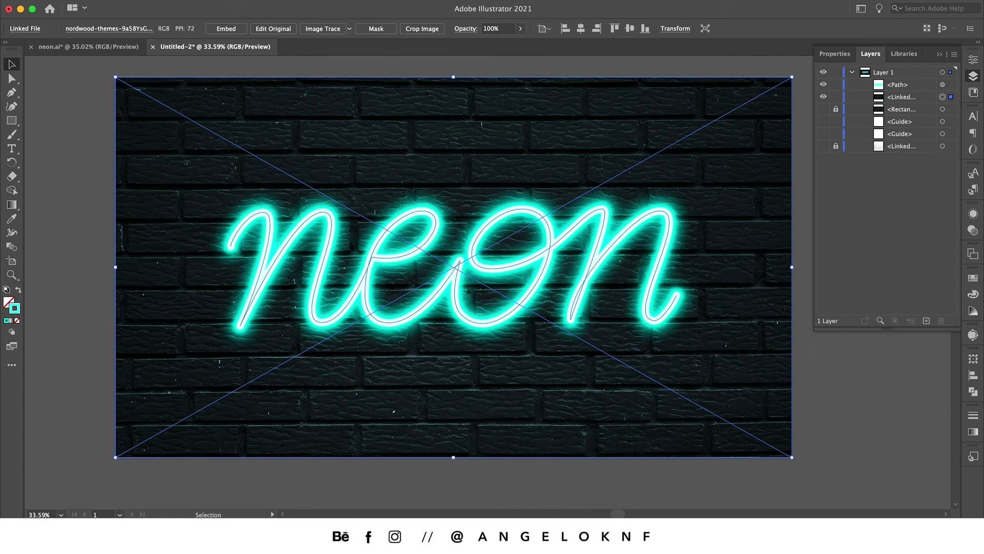
key(super+shift+a)
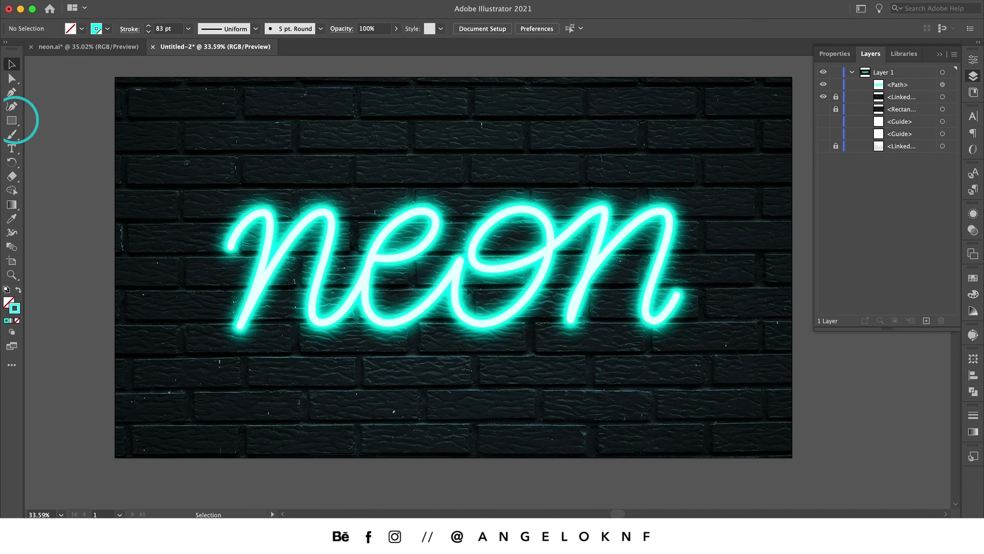
Draw an unfilled, cyan-stroked rectangle as a frame around the lettering, just inside the artboard's edges.
click(12, 120)
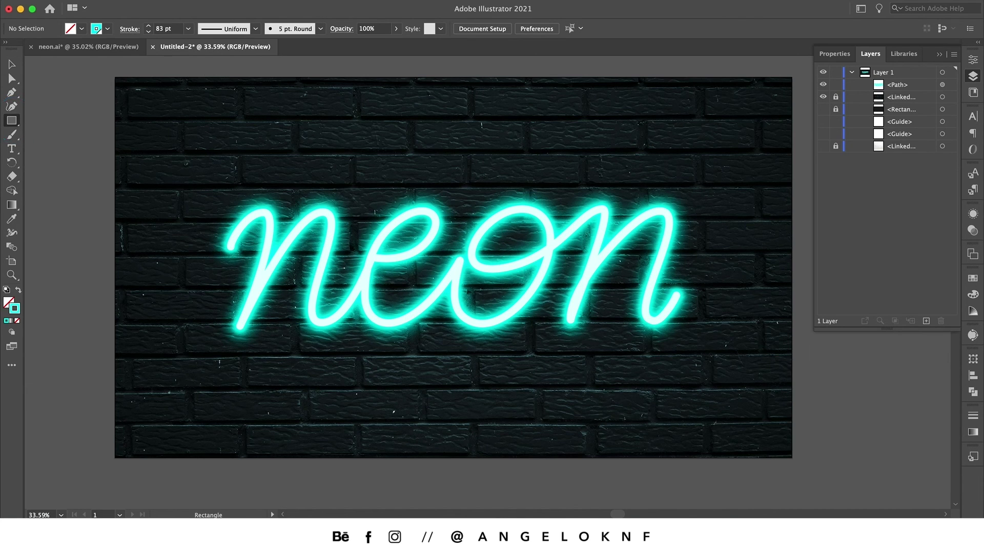
drag(135, 95, 774, 436)
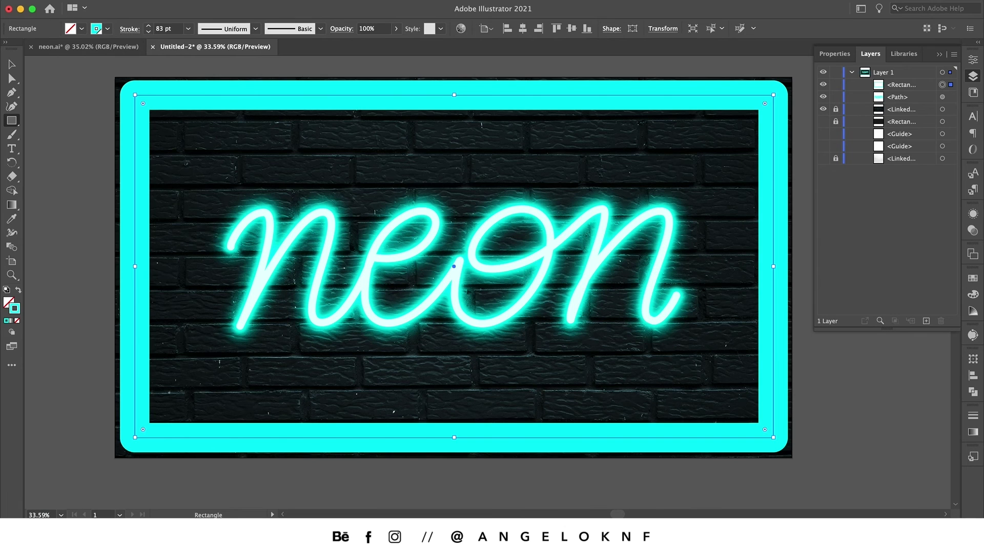
click(17, 67)
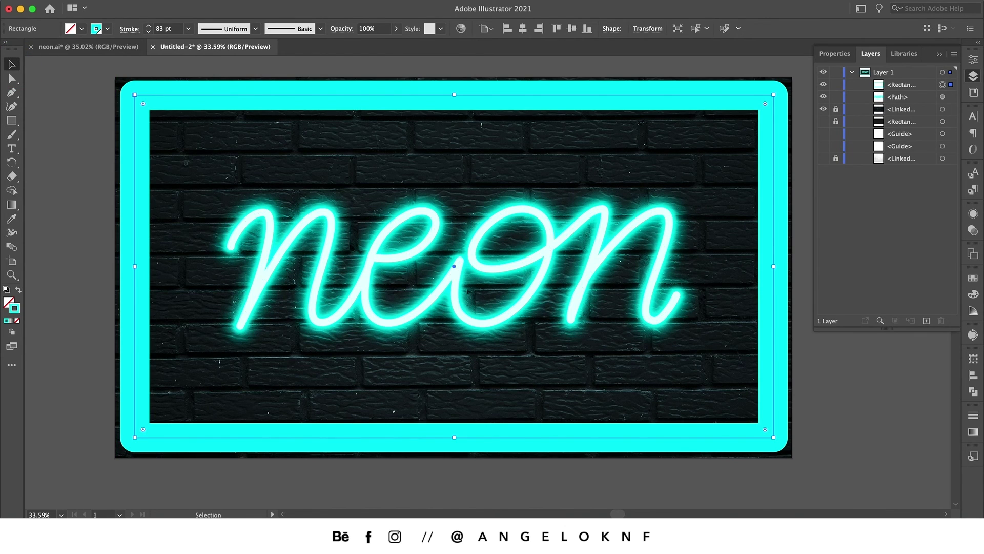
Save the neon lettering's appearance as a new graphic style.
click(454, 277)
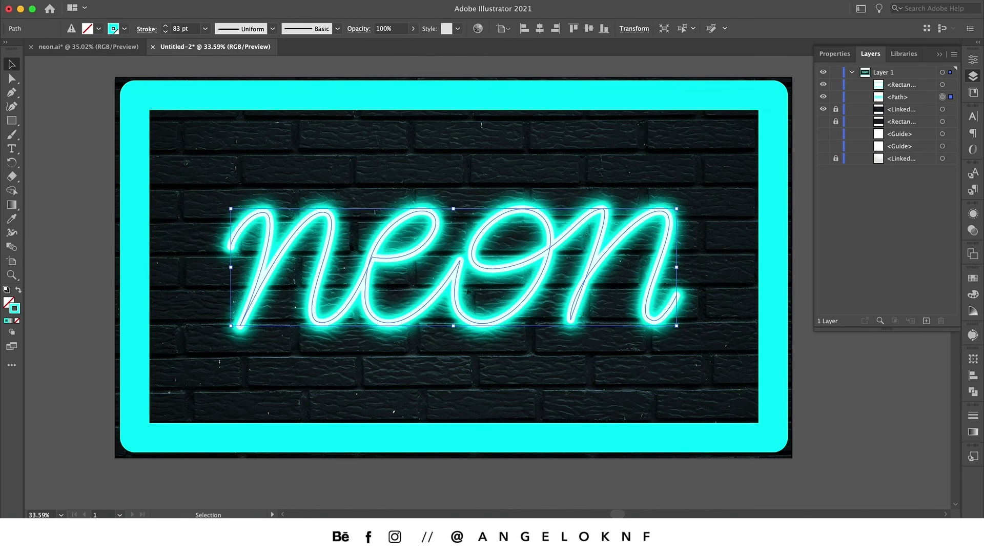
click(973, 456)
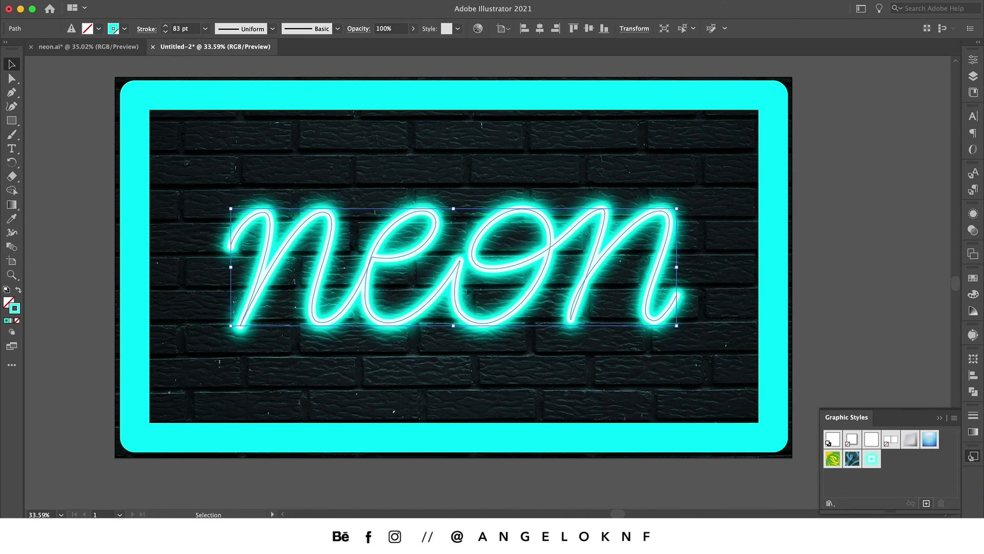
click(926, 503)
Apply the newly saved neon graphic style to the rectangular frame.
click(773, 270)
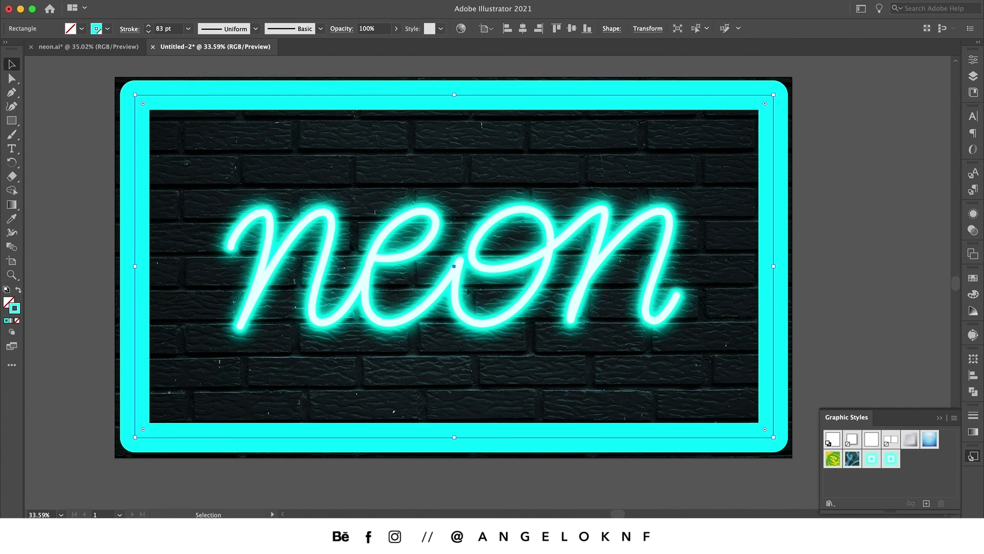
click(891, 458)
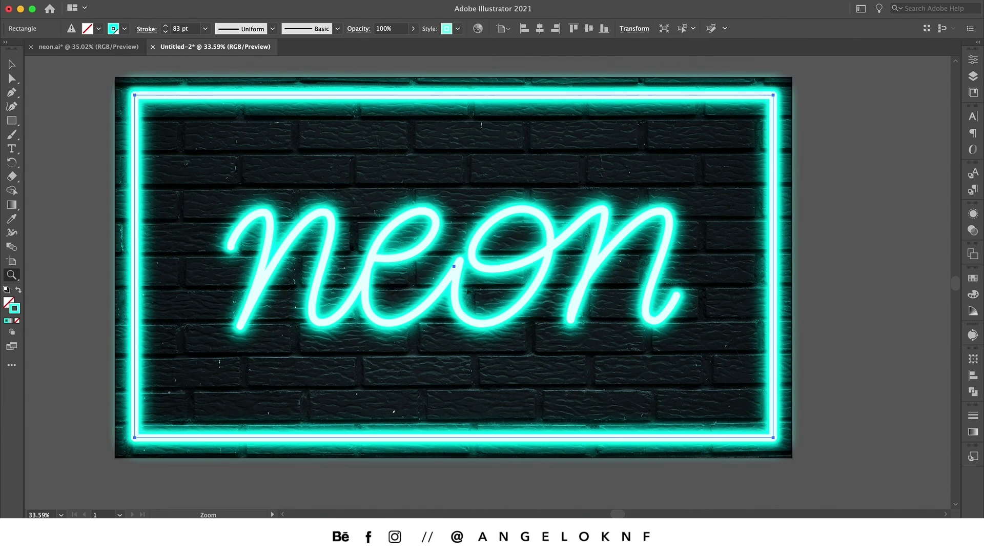
drag(508, 224, 515, 224)
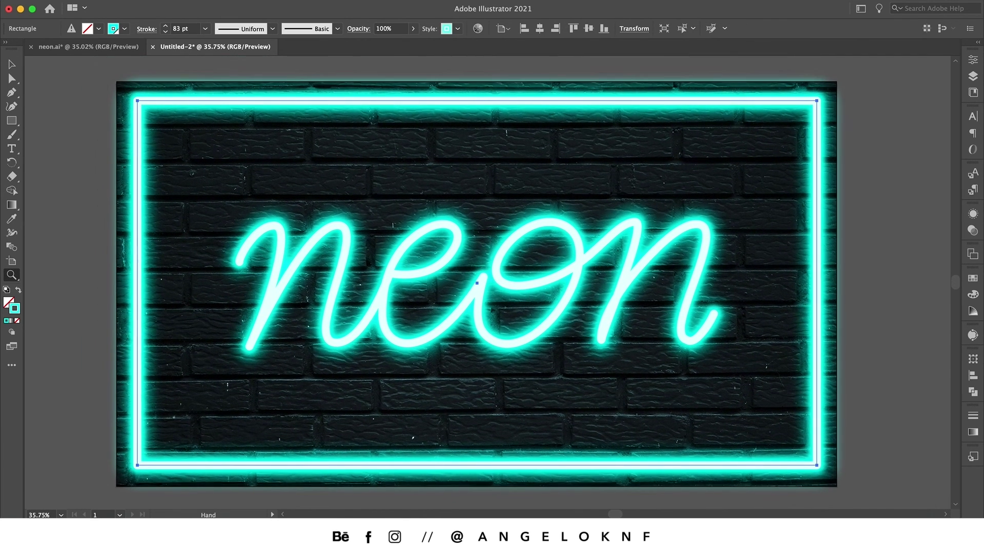